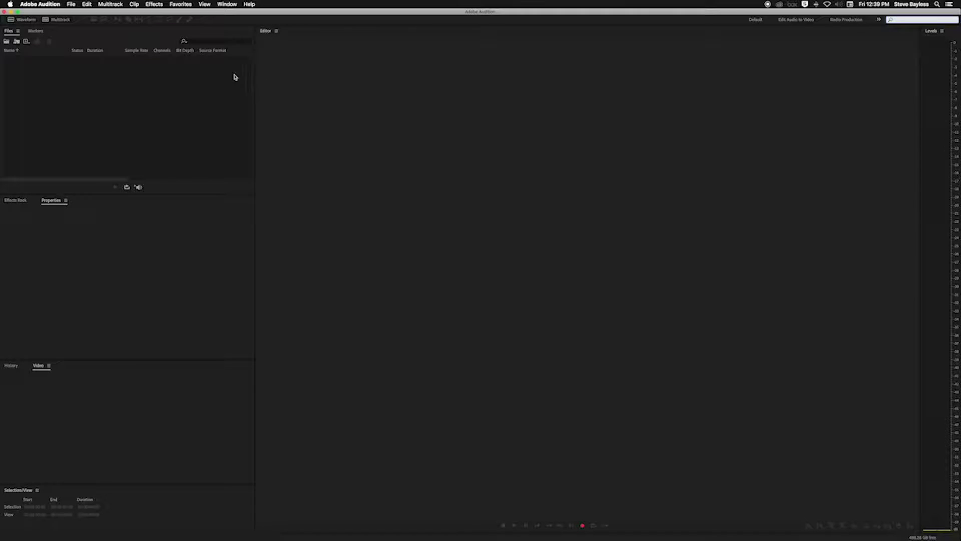
Check that the Simple Editing workspace is the active layout
{"action": "left_click", "coordinate": [226, 5]}
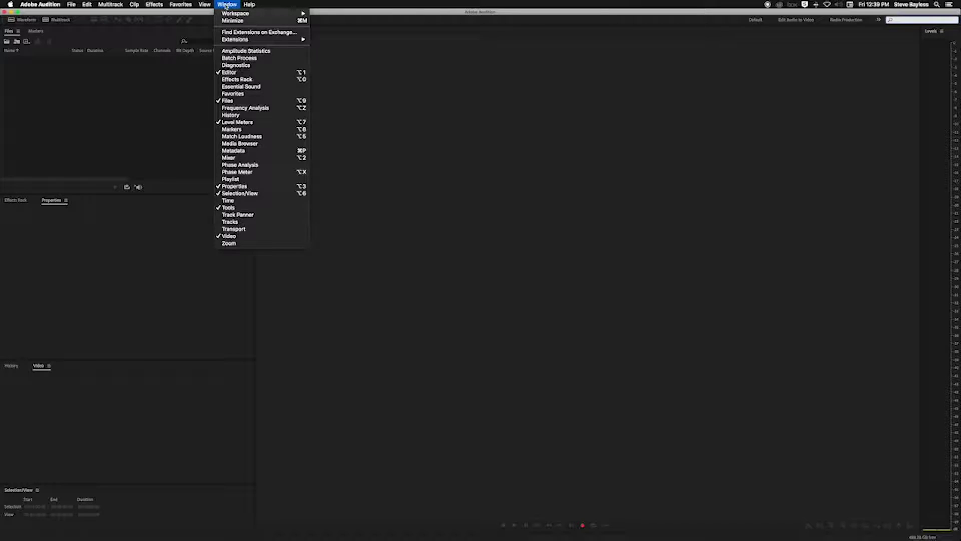
{"action": "mouse_move", "coordinate": [229, 14]}
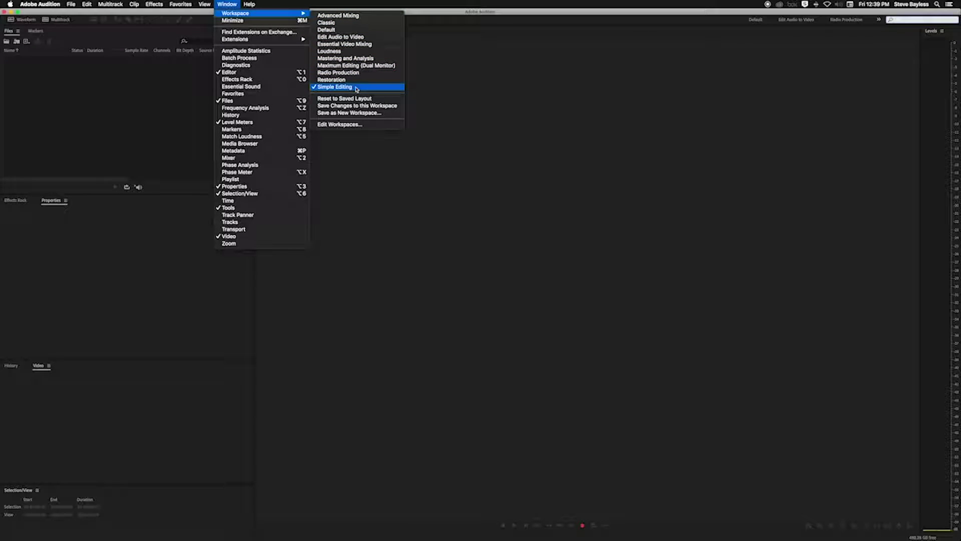
{"action": "left_click", "coordinate": [474, 108]}
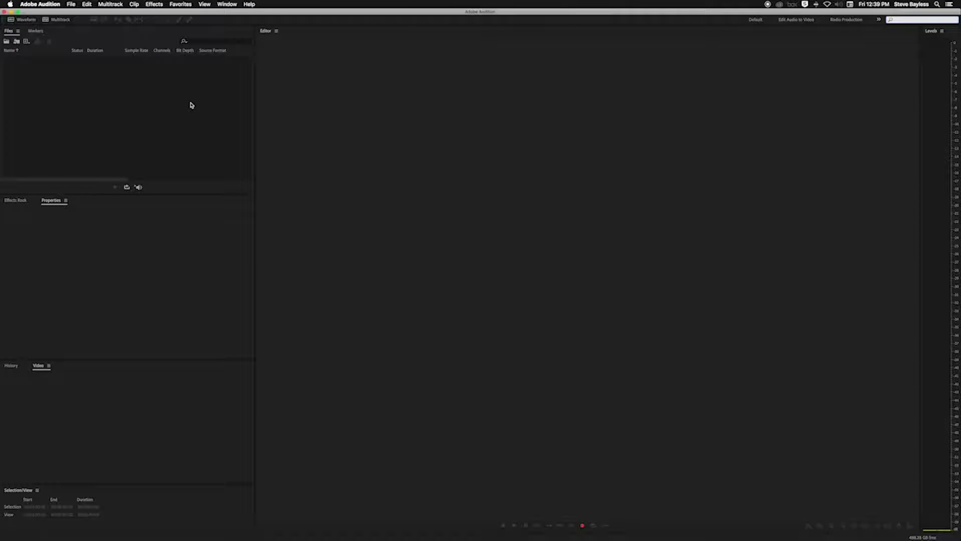
Open the audio file How to Boil Water RAW.wav from the Desktop folder for waveform editing
{"action": "double_click", "coordinate": [87, 117]}
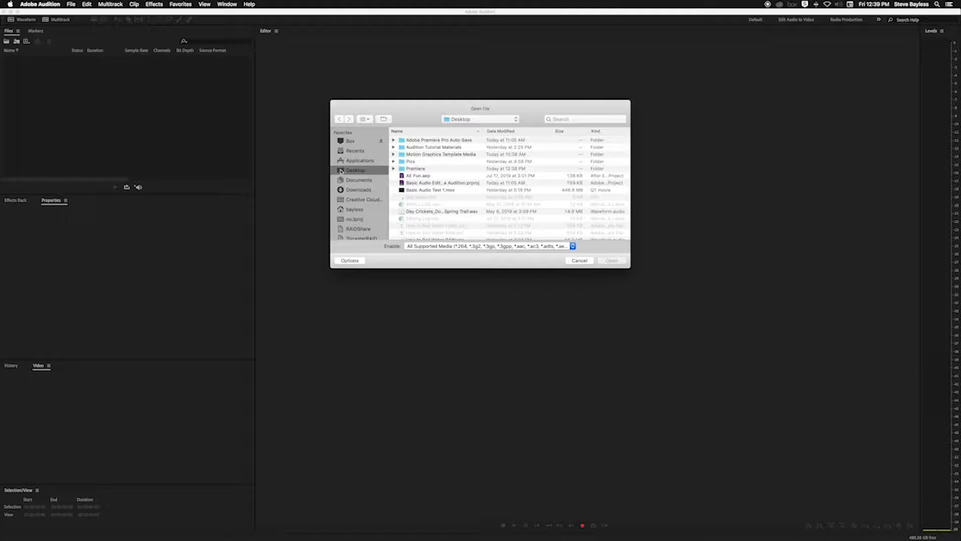
{"action": "scroll", "coordinate": [406, 191], "scroll_direction": "down", "scroll_amount": 3}
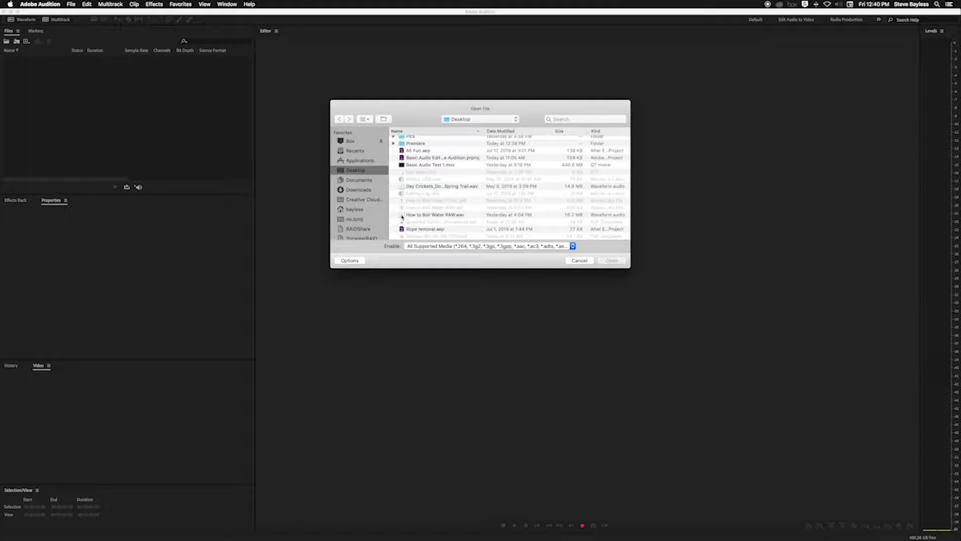
{"action": "left_click", "coordinate": [402, 215]}
{"action": "left_click", "coordinate": [612, 260]}
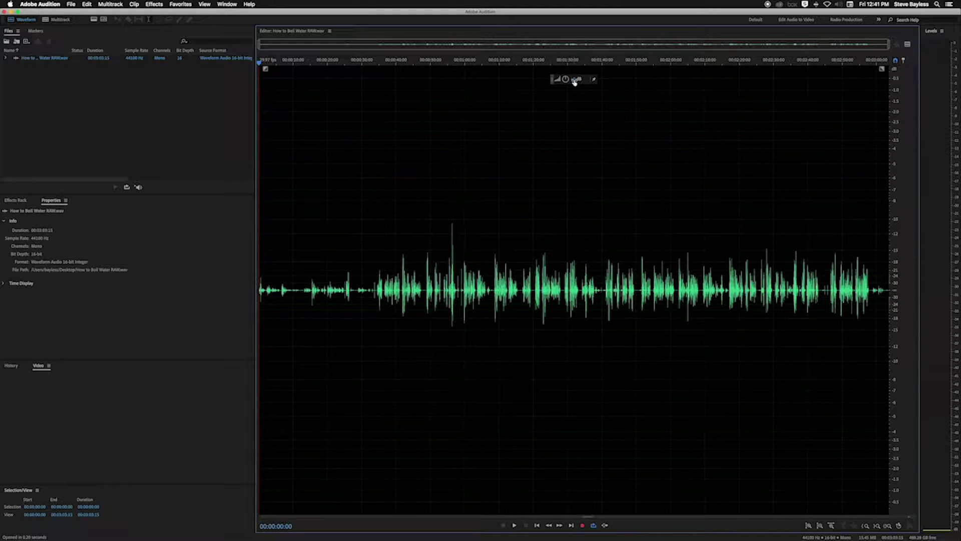
Amplify the whole recording by about 4 dB and clear the resulting selection
{"action": "mouse_move", "coordinate": [574, 82]}
{"action": "left_mouse_down"}
{"action": "mouse_move", "coordinate": [579, 71]}
{"action": "mouse_move", "coordinate": [577, 79]}
{"action": "mouse_move", "coordinate": [589, 79]}
{"action": "mouse_move", "coordinate": [580, 79]}
{"action": "left_mouse_up"}
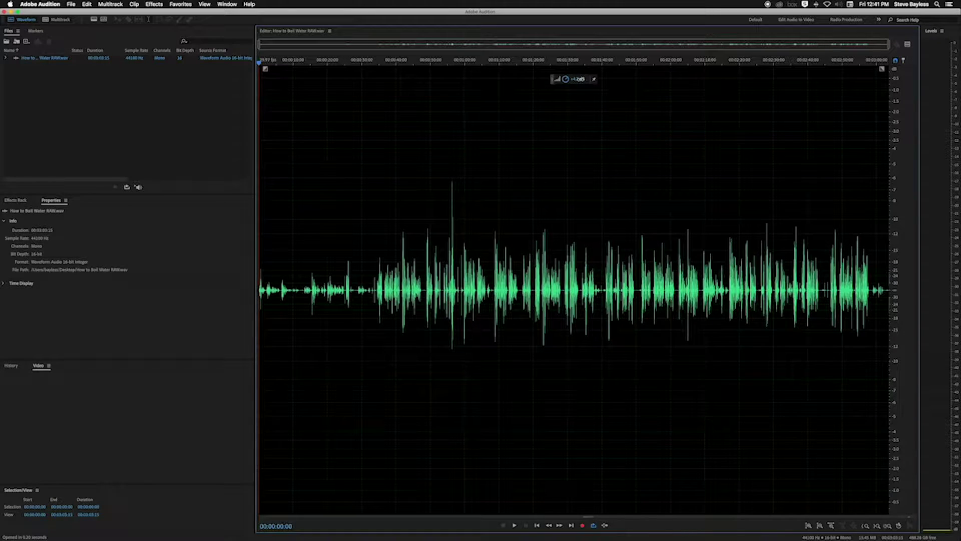
{"action": "left_click_drag", "start_coordinate": [580, 79], "coordinate": [579, 79]}
{"action": "left_click_drag", "start_coordinate": [578, 79], "coordinate": [579, 81]}
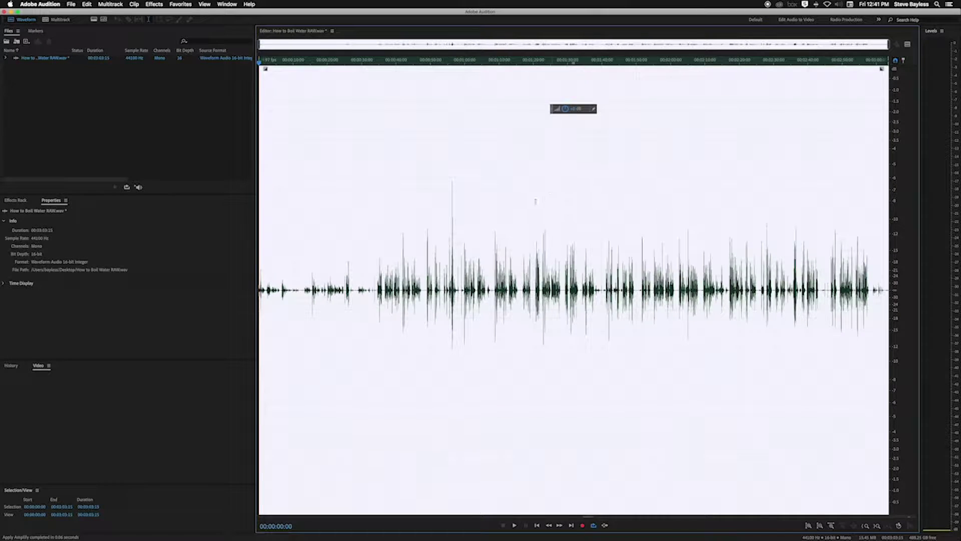
{"action": "left_click", "coordinate": [521, 204]}
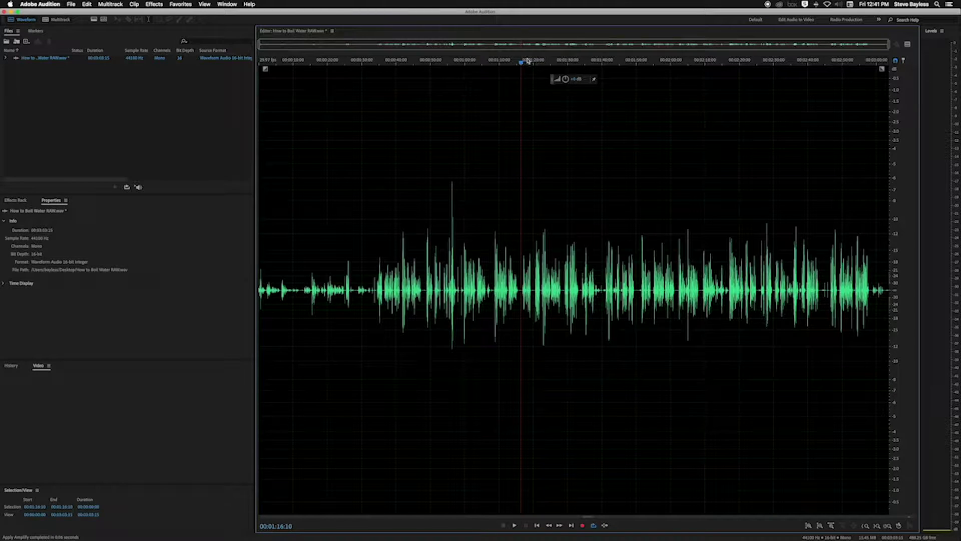
Return the playhead to the beginning and play the recording, pausing at about 10 seconds and again at about 15 seconds
{"action": "left_click_drag", "start_coordinate": [521, 64], "coordinate": [249, 62]}
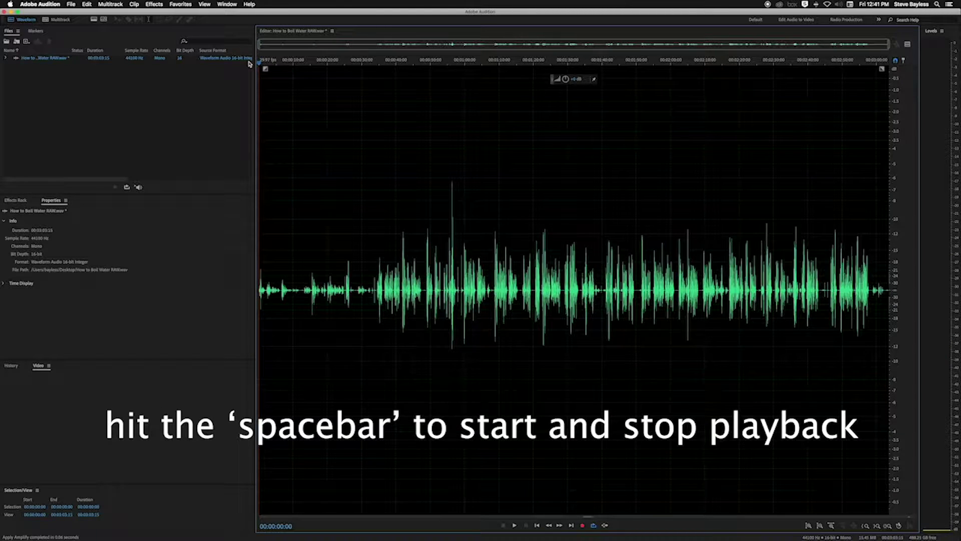
{"action": "key", "text": "space"}
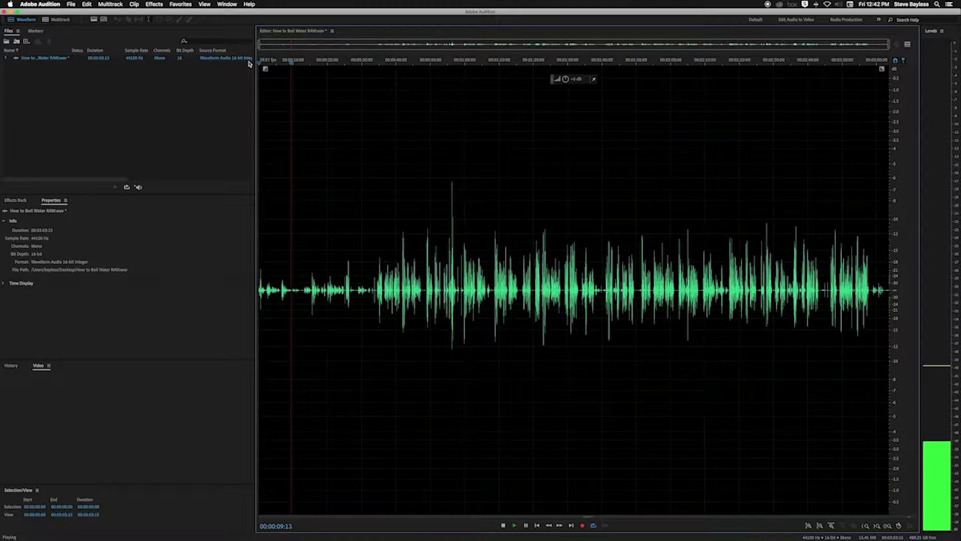
{"action": "key", "text": "space"}
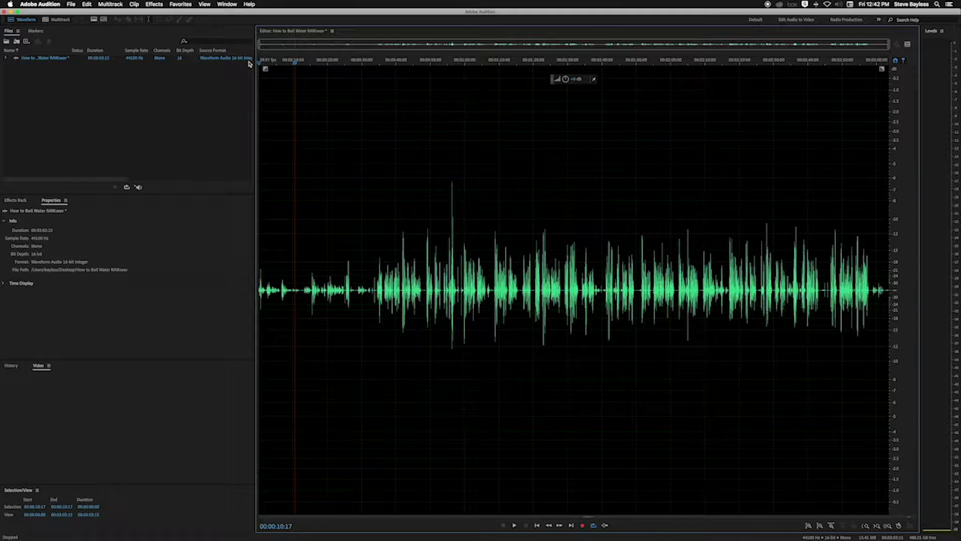
{"action": "key", "text": "space"}
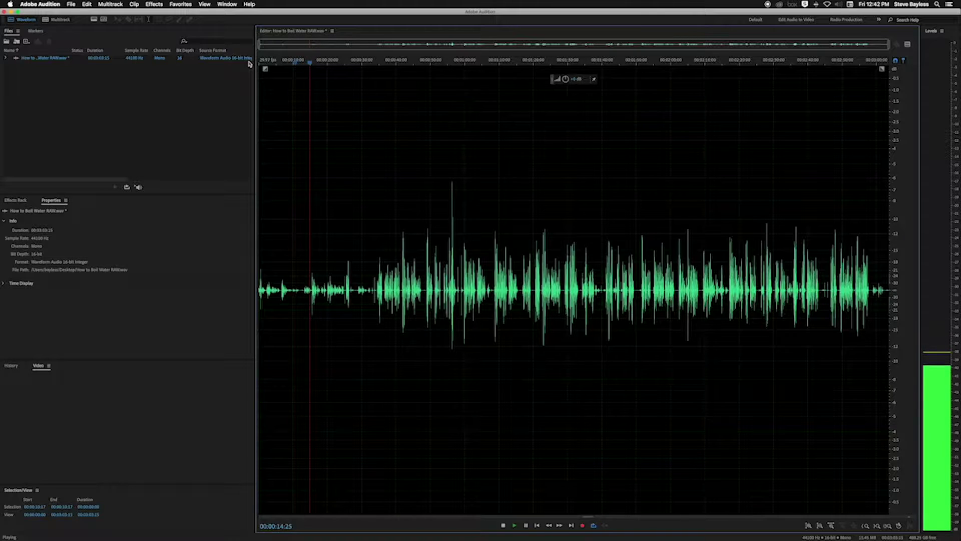
{"action": "key", "text": "space"}
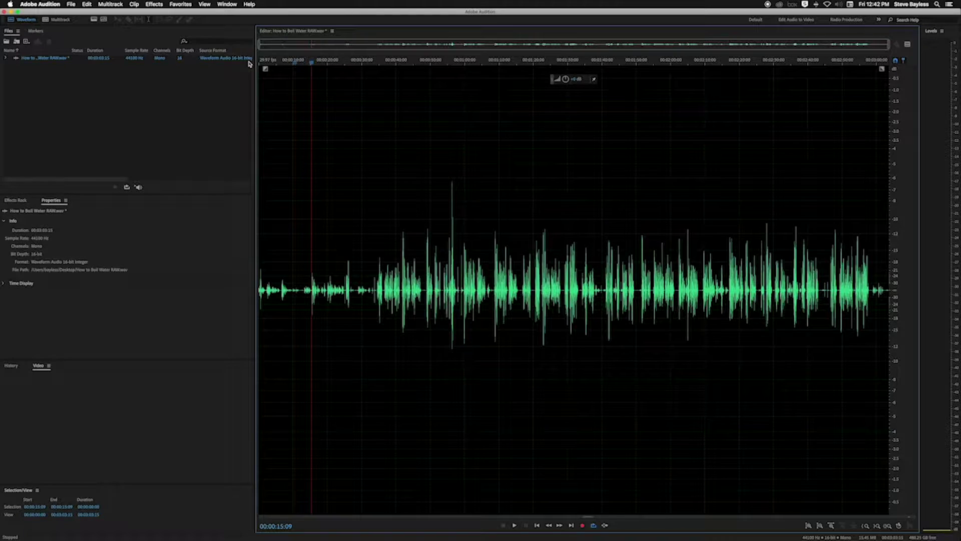
Play the recording forward at 200% speed from about 15 seconds and stop at about 23 seconds
{"action": "key", "text": "l"}
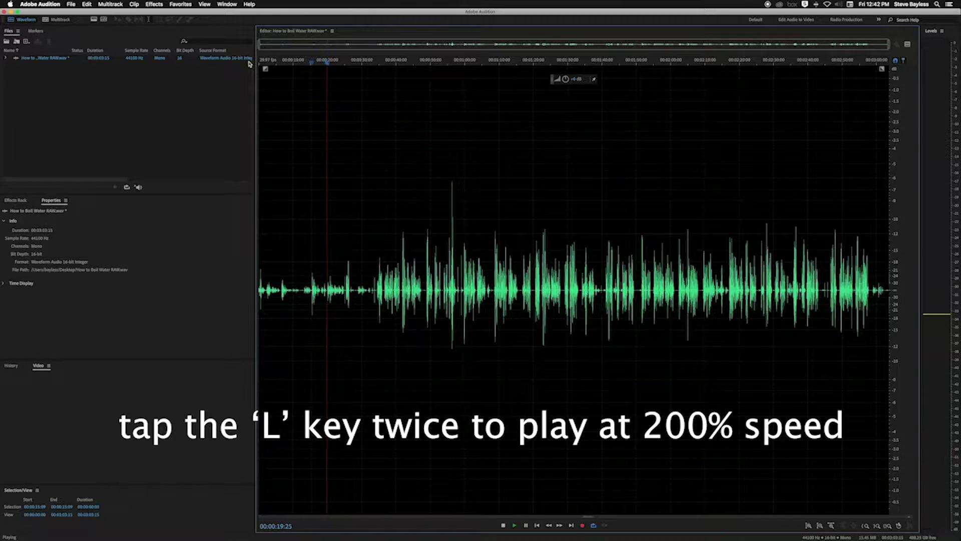
{"action": "key", "text": "l"}
{"action": "key", "text": "k"}
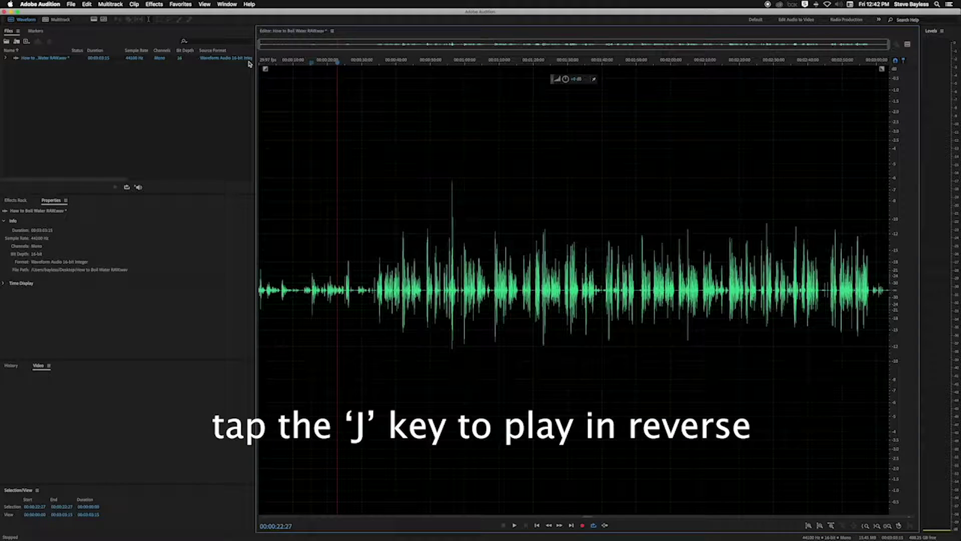
Play the recording in reverse, first at normal and then at 200% speed, and stop at about 12 seconds
{"action": "key", "text": "j"}
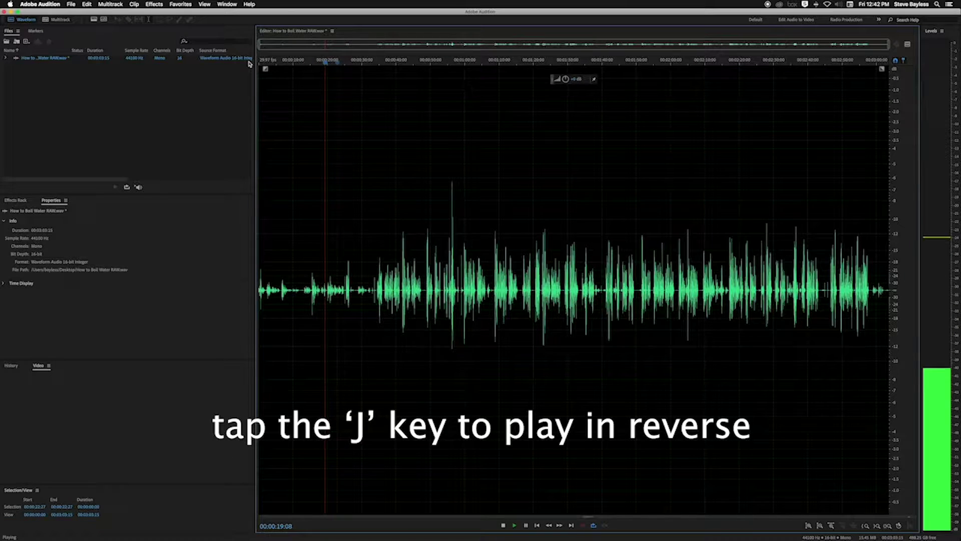
{"action": "key", "text": "j"}
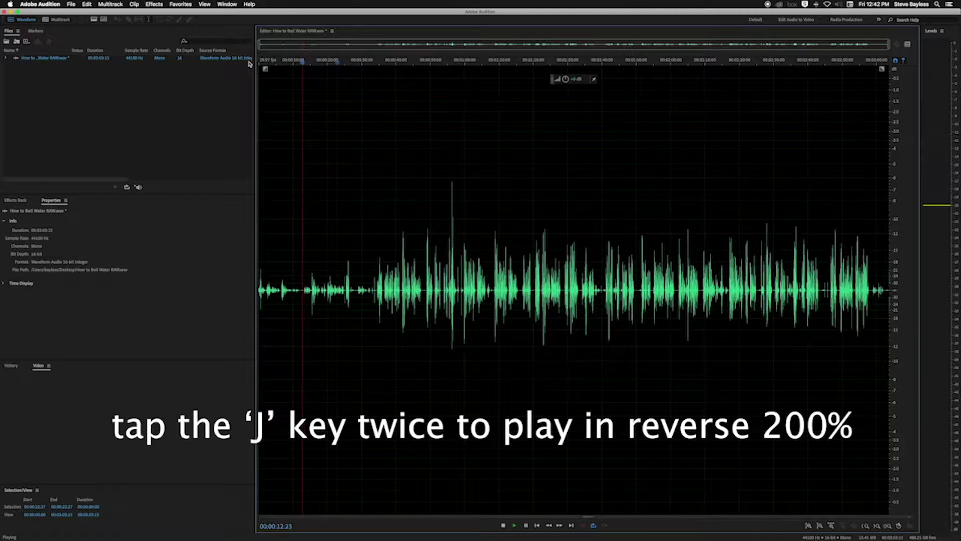
{"action": "key", "text": "k"}
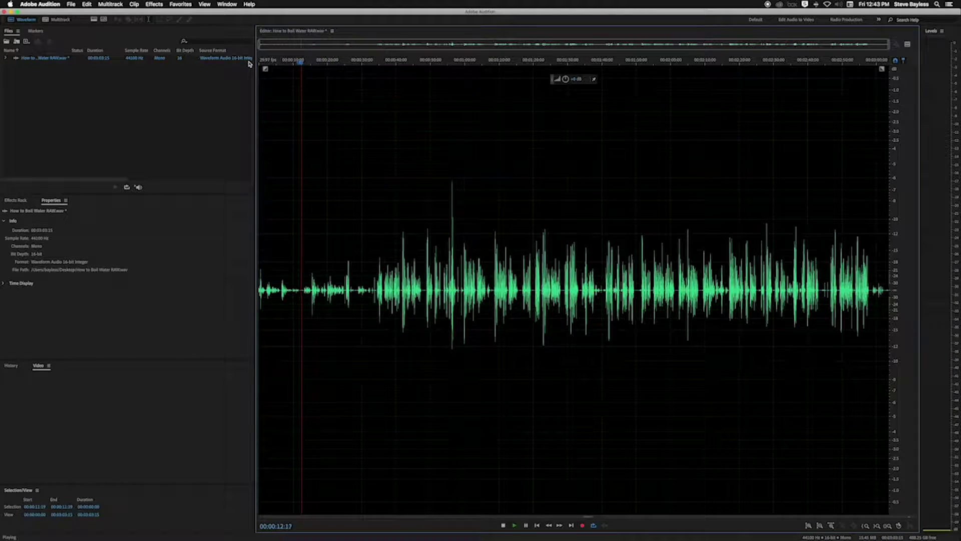
Play forward to about 35 seconds and move the playhead back frame by frame to 00:00:34:07, just before the louder speech begins
{"action": "key", "text": "l"}
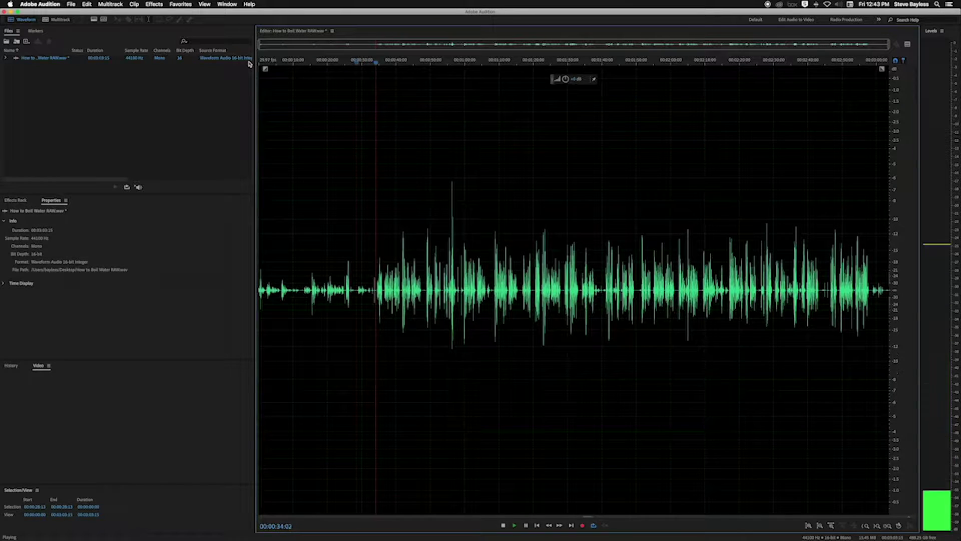
{"action": "key", "text": "space"}
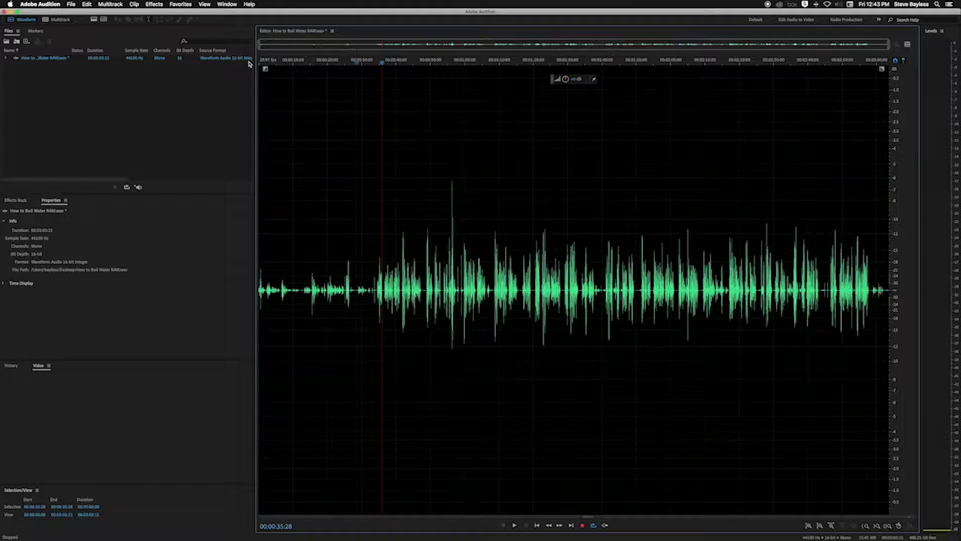
{"action": "key", "text": "Left"}
{"action": "key", "text": "Left"}
{"action": "key", "text": "Left"}
{"action": "key", "text": "Left"}
{"action": "key", "text": "Left"}
{"action": "key", "text": "Left"}
{"action": "key", "text": "Left"}
{"action": "key", "text": "Left"}
{"action": "key", "text": "Left"}
{"action": "key", "text": "Left"}
{"action": "key", "text": "Left"}
{"action": "key", "text": "Left"}
{"action": "key", "text": "Left"}
{"action": "key", "text": "Left"}
{"action": "key", "text": "Left"}
{"action": "key", "text": "Left"}
{"action": "key", "text": "Left"}
{"action": "key", "text": "Left"}
{"action": "key", "text": "Left"}
{"action": "key", "text": "Left"}
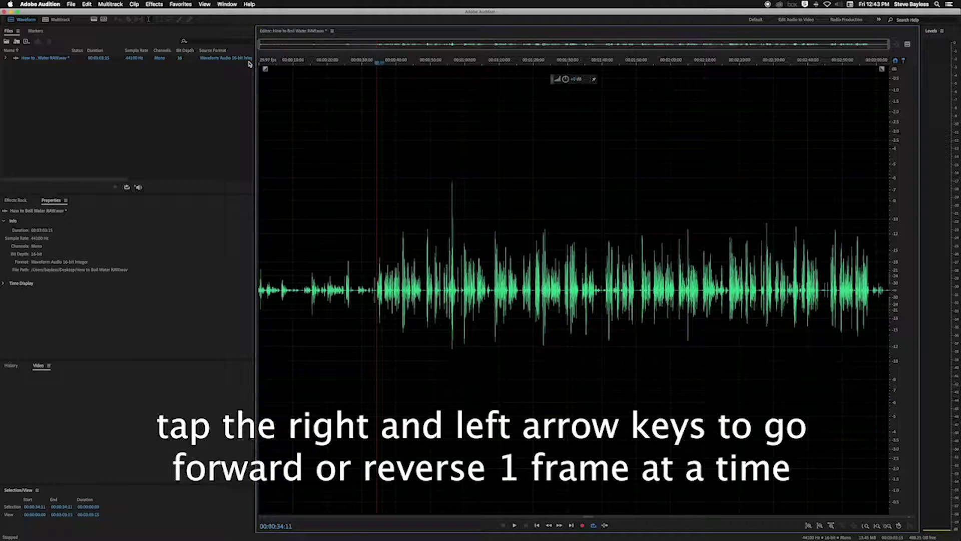
{"action": "key", "text": "Left"}
{"action": "key", "text": "Left"}
{"action": "key", "text": "Left"}
{"action": "key", "text": "Left"}
{"action": "key", "text": "Left"}
{"action": "key", "text": "Left"}
{"action": "key", "text": "Left"}
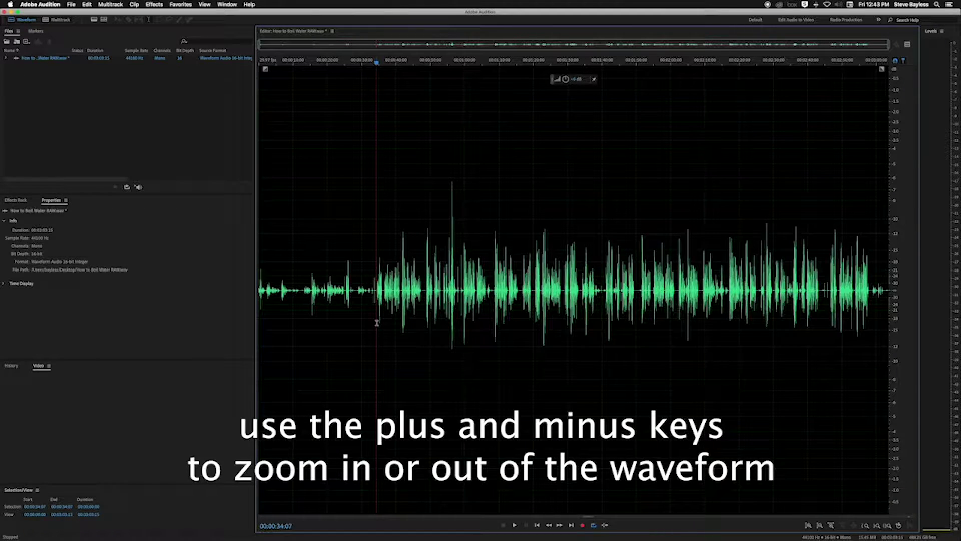
Delete the opening section of the recording from the start to 00:00:34:06
{"action": "key", "text": "equal"}
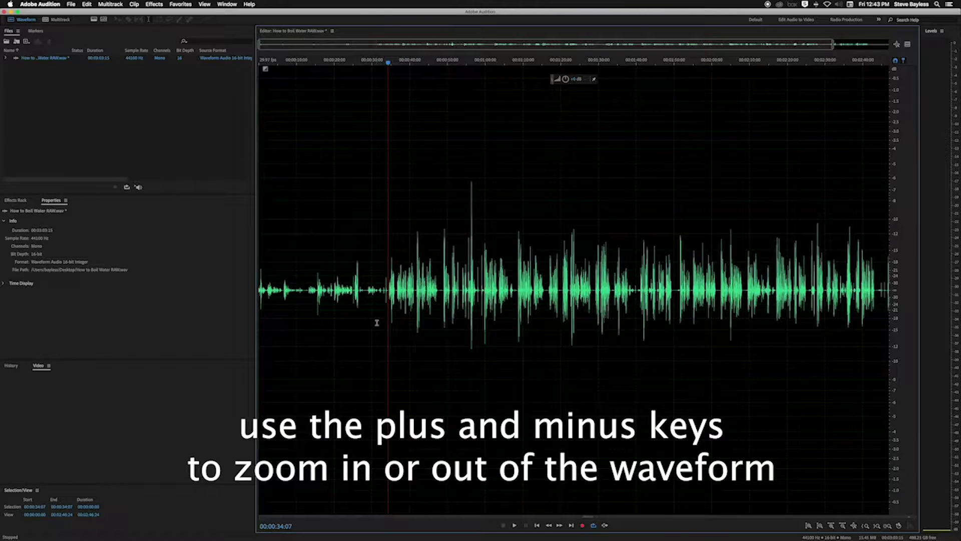
{"action": "key", "text": "equal"}
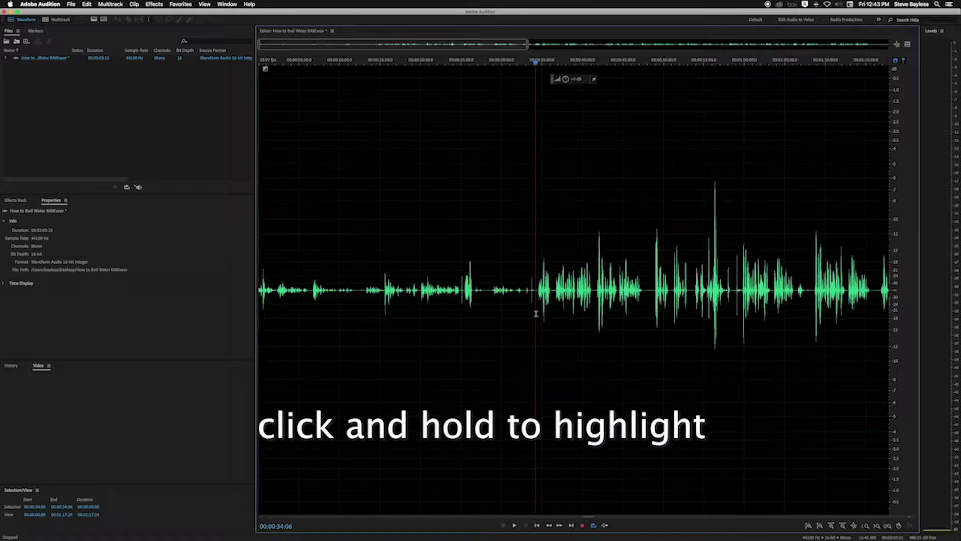
{"action": "left_click_drag", "start_coordinate": [536, 314], "coordinate": [250, 325]}
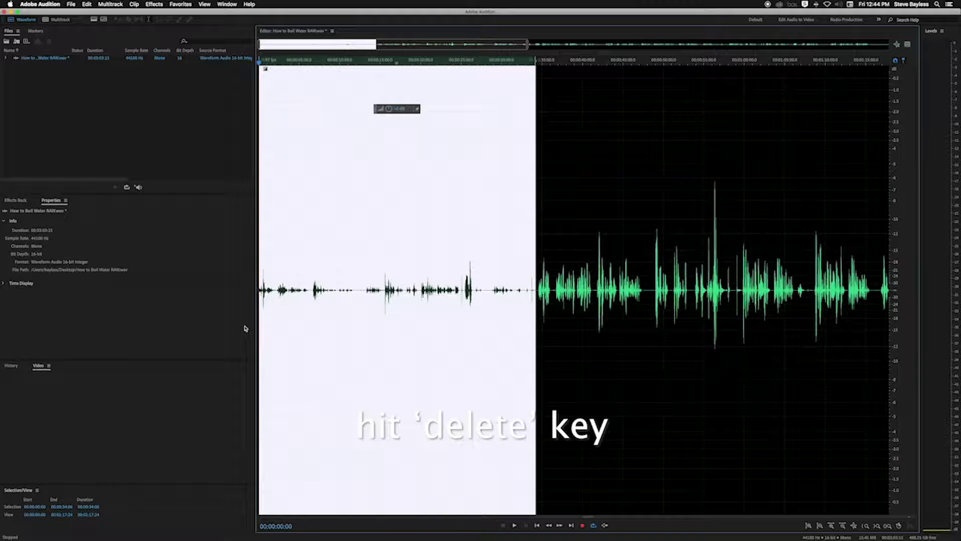
{"action": "key", "text": "Delete"}
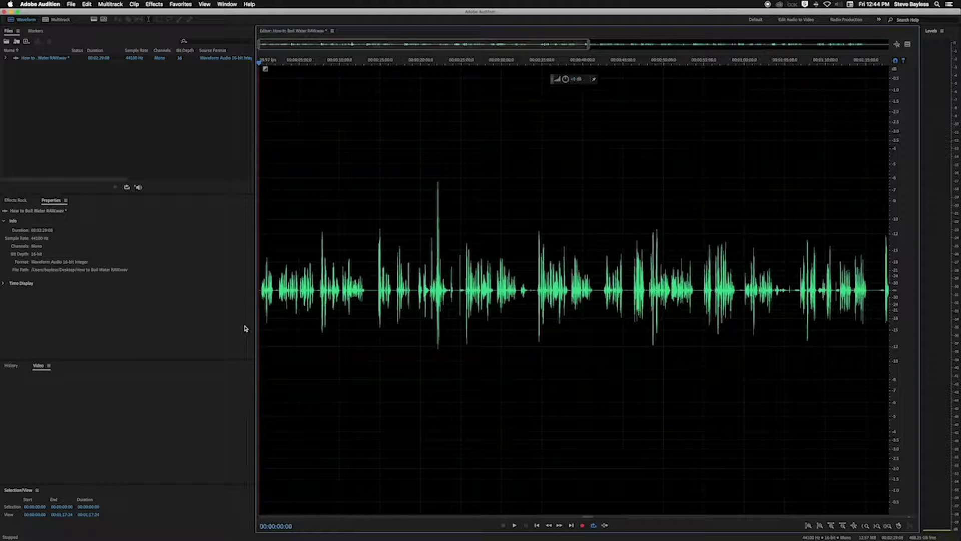
Play the trimmed recording from its start to about 27 seconds, then replay briefly from about 25 seconds to locate a cut point
{"action": "key", "text": "space"}
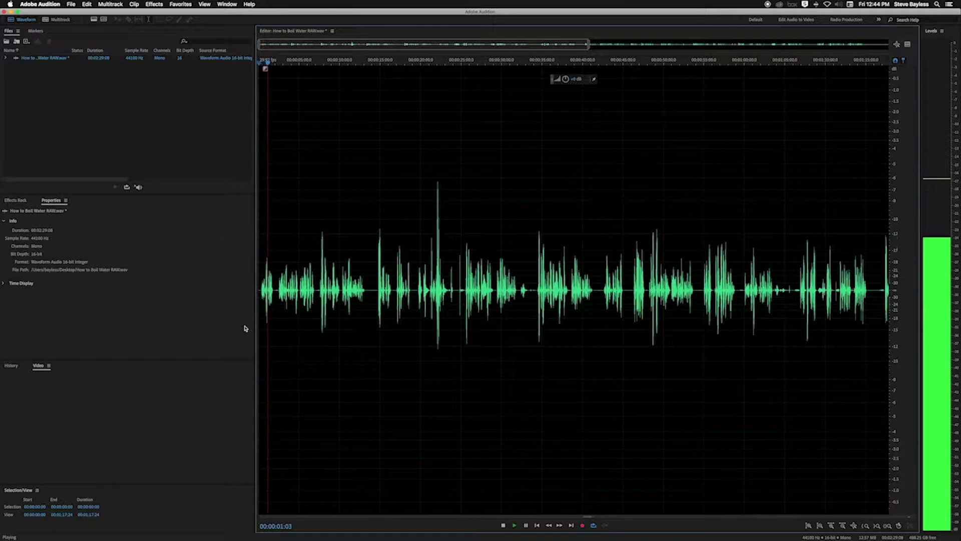
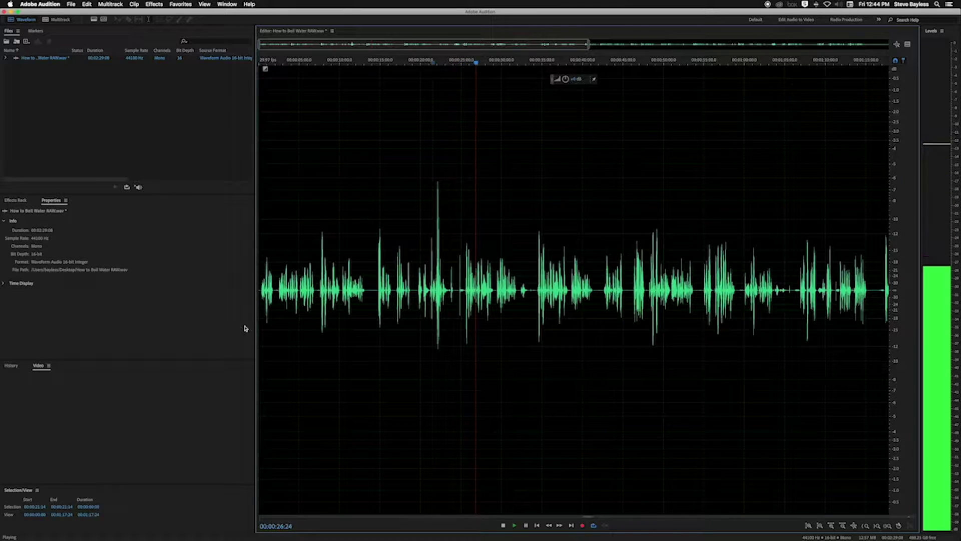
{"action": "key", "text": "space"}
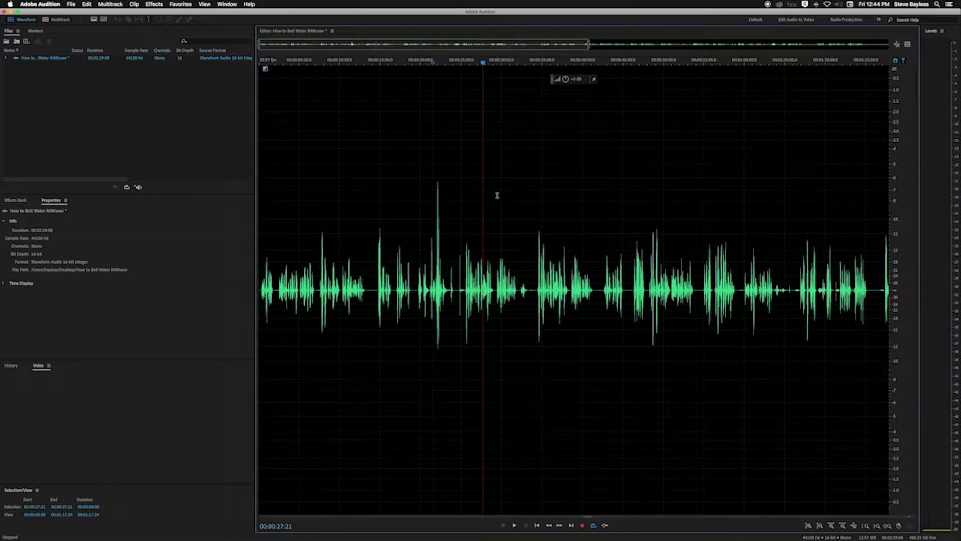
{"action": "left_click_drag", "start_coordinate": [483, 65], "coordinate": [466, 63]}
{"action": "key", "text": "space"}
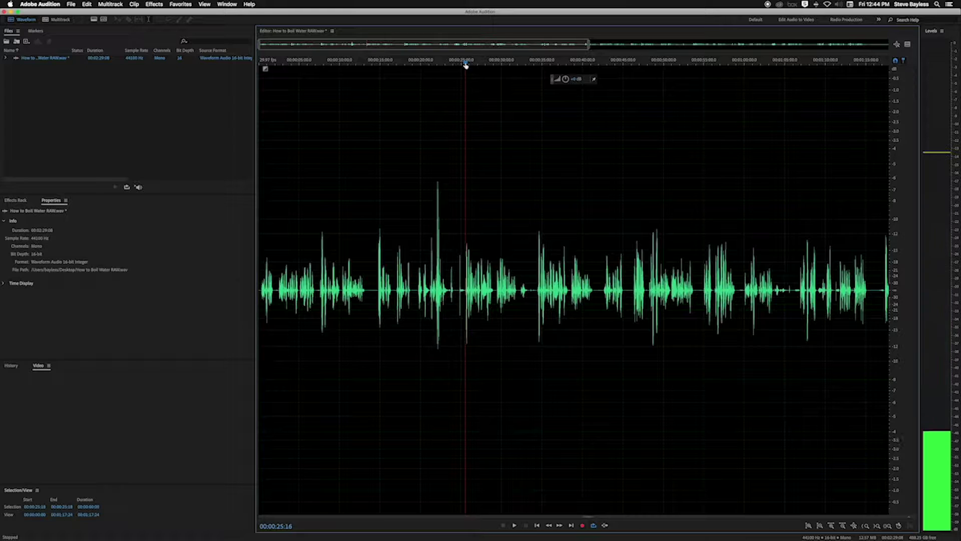
Select the section from 00:00:16:20 to about 00:00:25:15 and preview it
{"action": "left_click", "coordinate": [394, 319]}
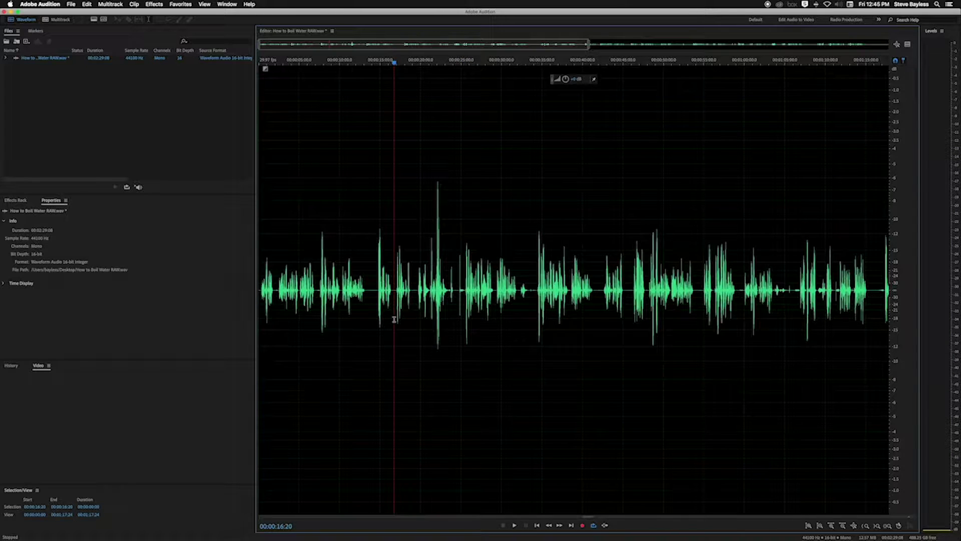
{"action": "key", "text": "space"}
{"action": "key", "text": "space"}
{"action": "left_click", "coordinate": [395, 320]}
{"action": "left_click_drag", "start_coordinate": [394, 321], "coordinate": [466, 323]}
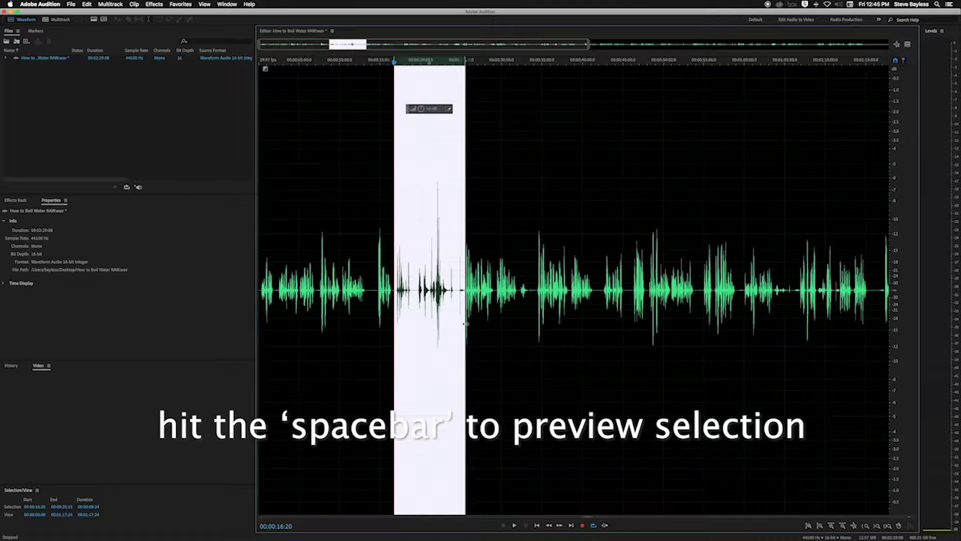
{"action": "key", "text": "space"}
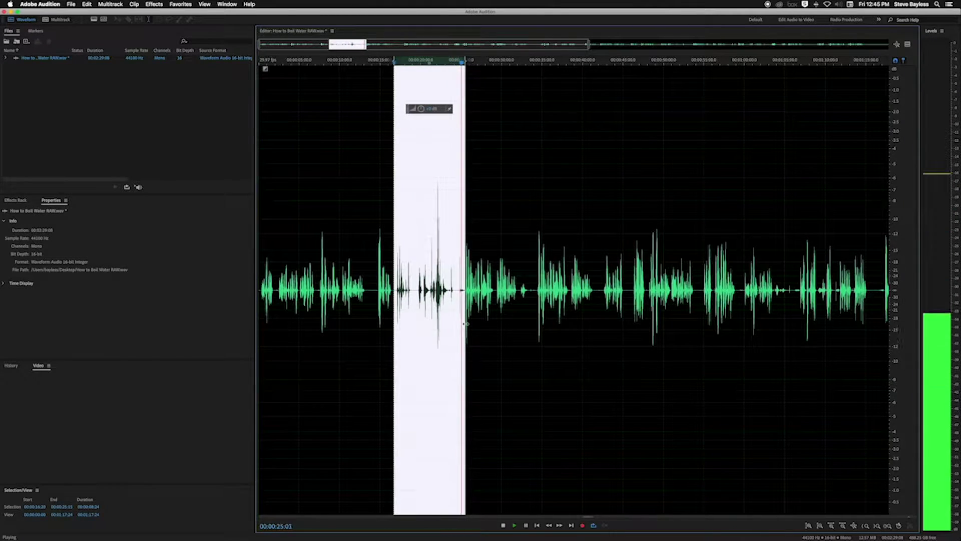
{"action": "key", "text": "space"}
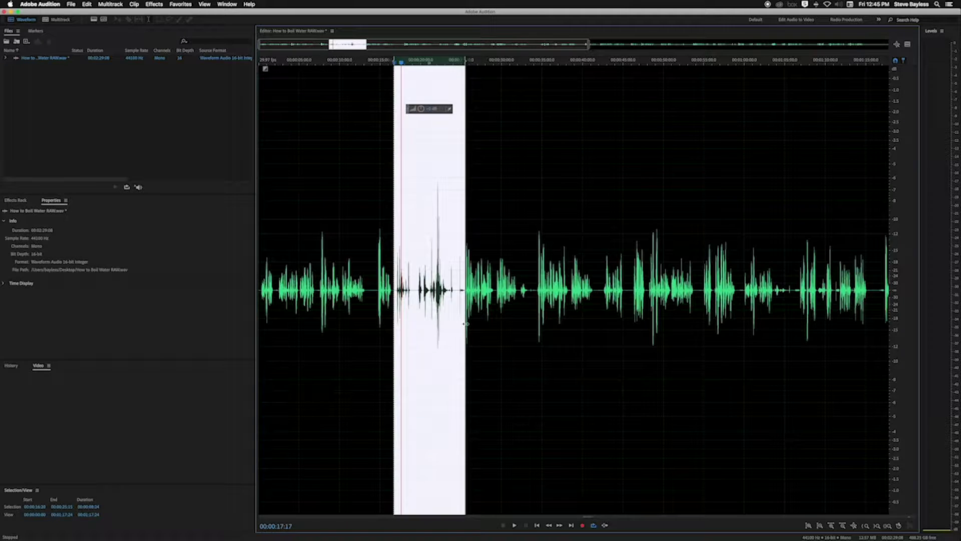
Delete the selected section starting at 00:00:16:20, then play across the cut from about 14 to 26 seconds
{"action": "key", "text": "Delete"}
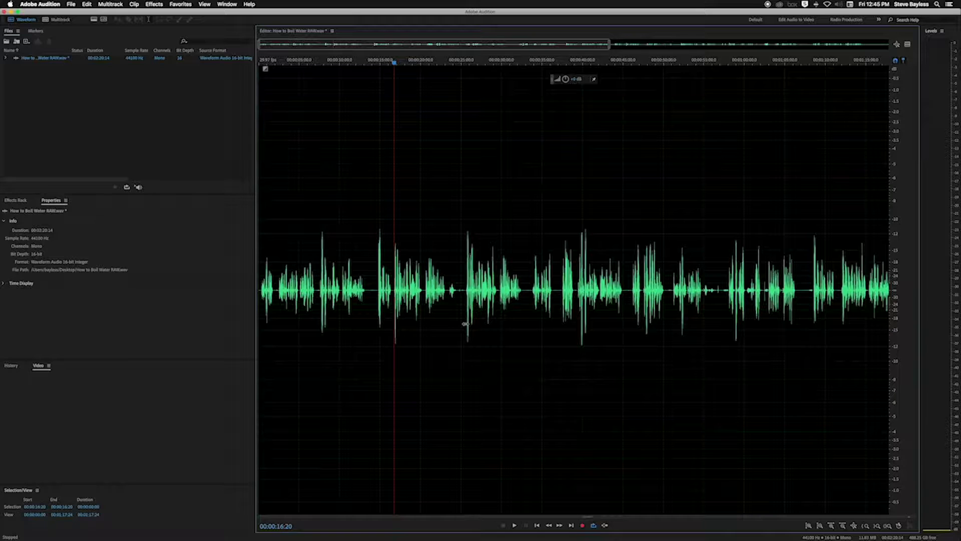
{"action": "left_click", "coordinate": [375, 344]}
{"action": "key", "text": "space"}
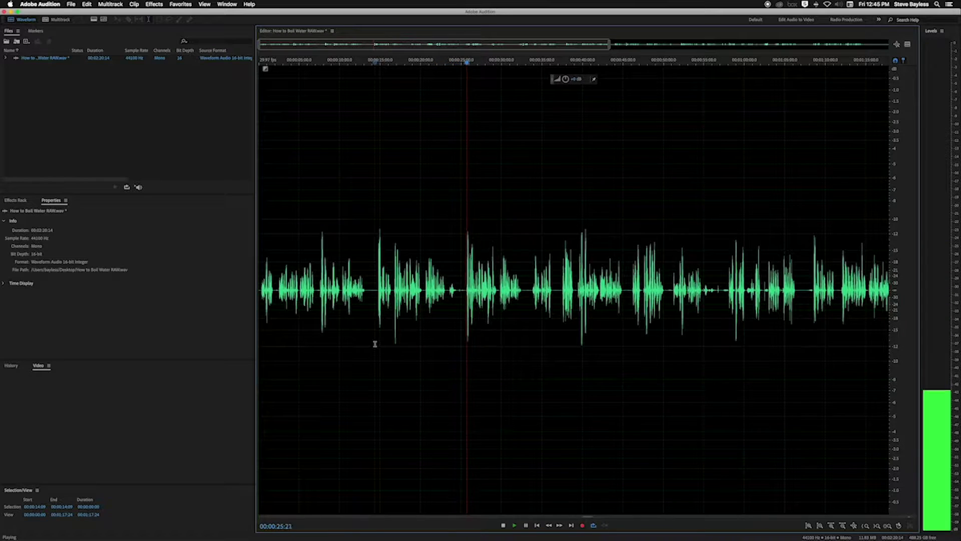
{"action": "key", "text": "space"}
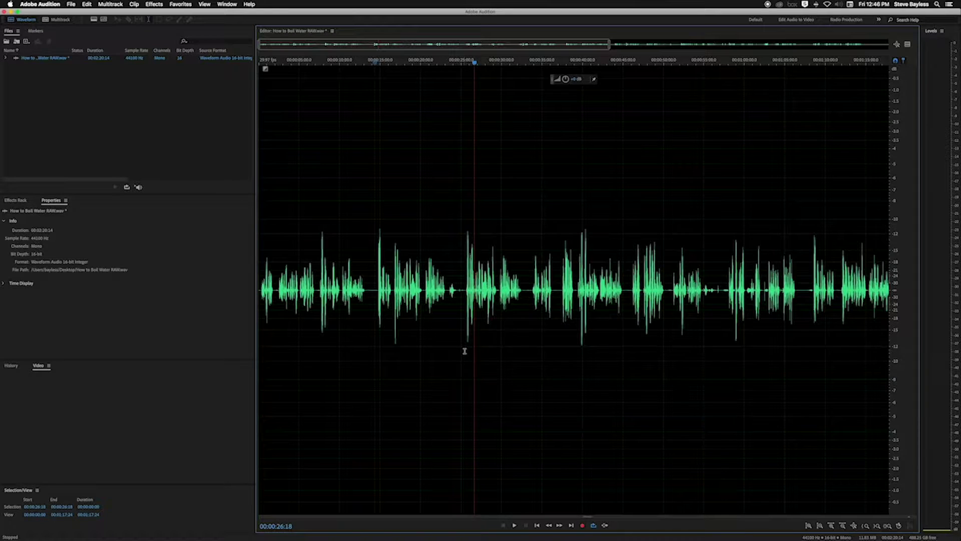
Delete the section from 00:00:16:20 to 00:00:25:12, then review the recording from about 14 to 48 seconds
{"action": "left_click_drag", "start_coordinate": [464, 351], "coordinate": [394, 349]}
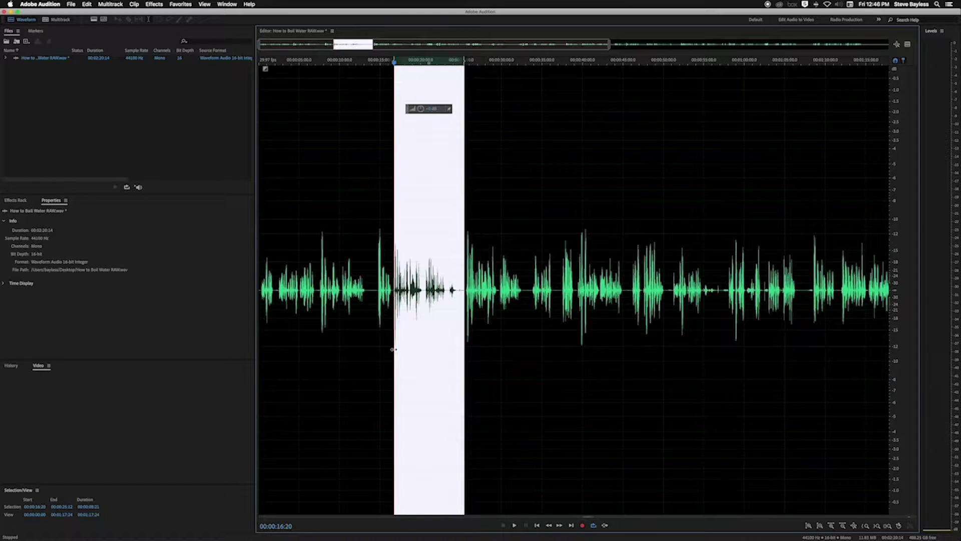
{"action": "key", "text": "Delete"}
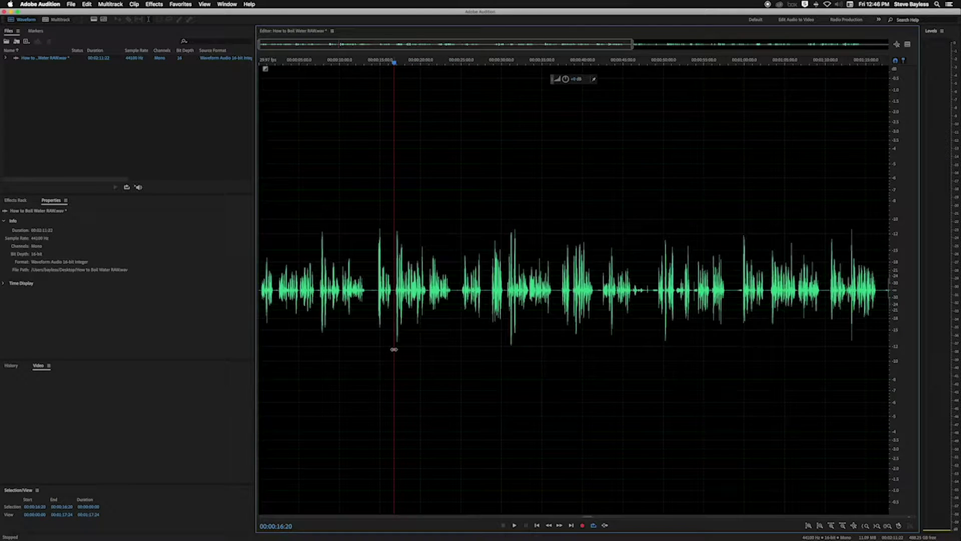
{"action": "left_click", "coordinate": [377, 352]}
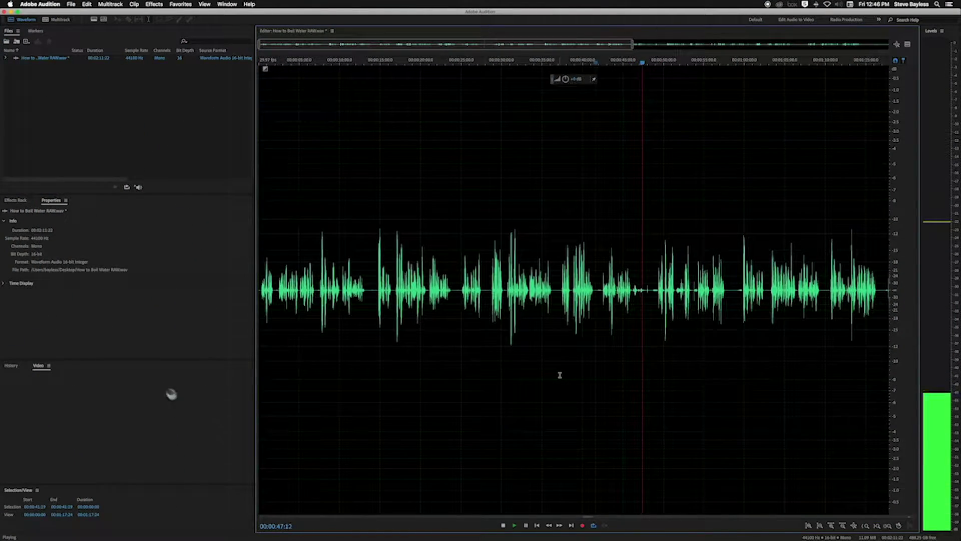
{"action": "key", "text": "space"}
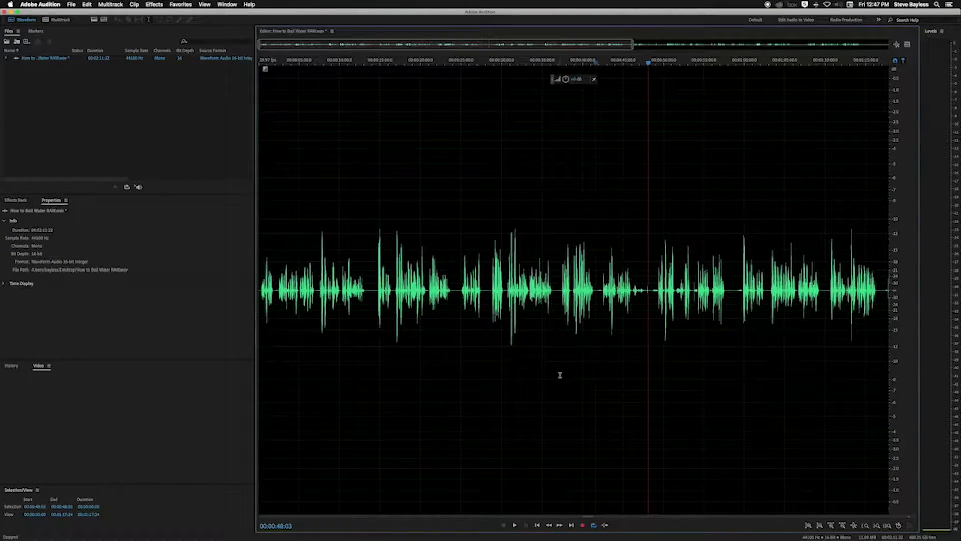
Play on from 00:00:48:03 to about 59 seconds, then delete the section from 00:00:41:25 to 00:00:48:16
{"action": "key", "text": "space"}
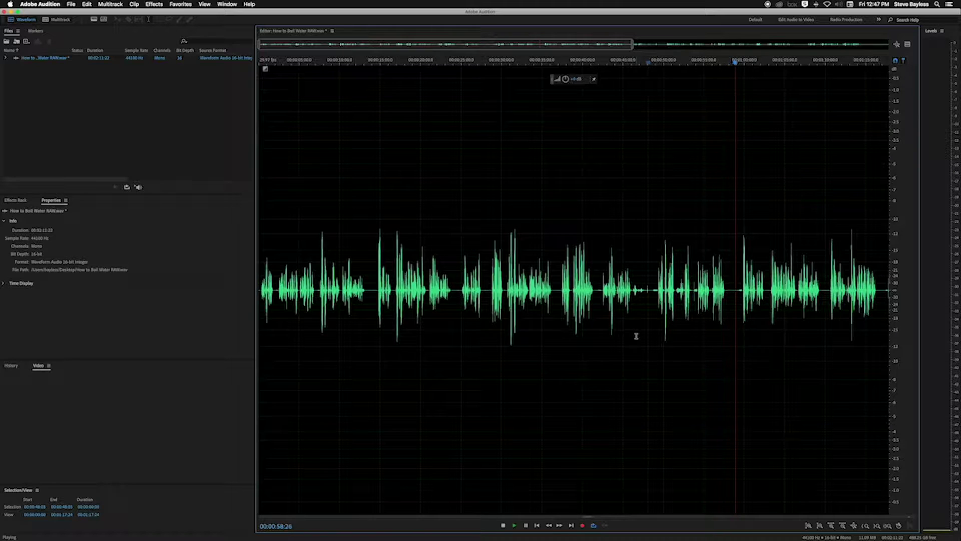
{"action": "key", "text": "space"}
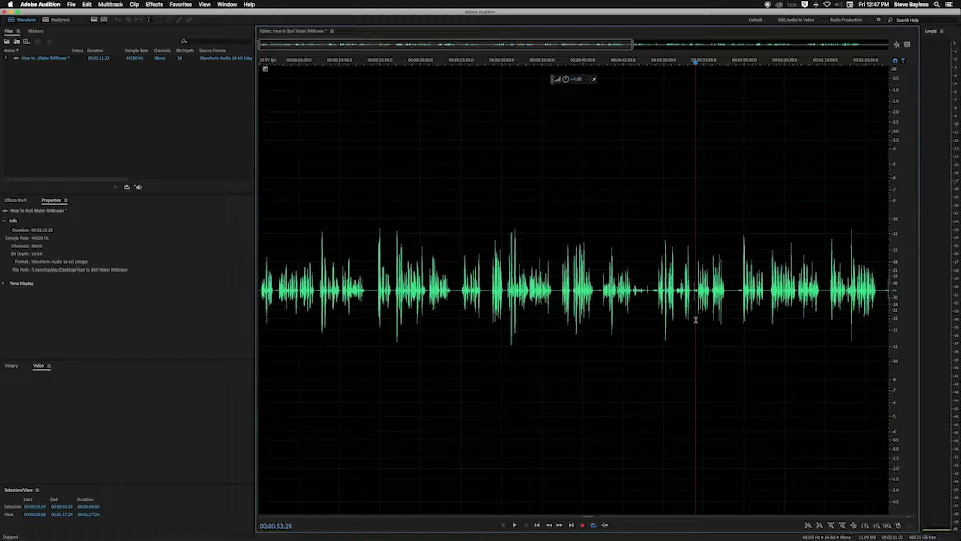
{"action": "left_click", "coordinate": [598, 329]}
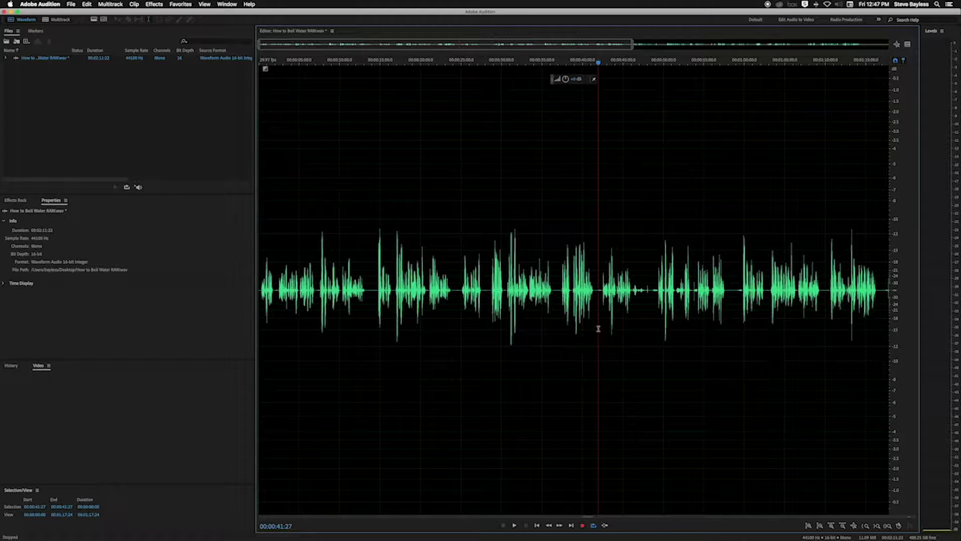
{"action": "key", "text": "space"}
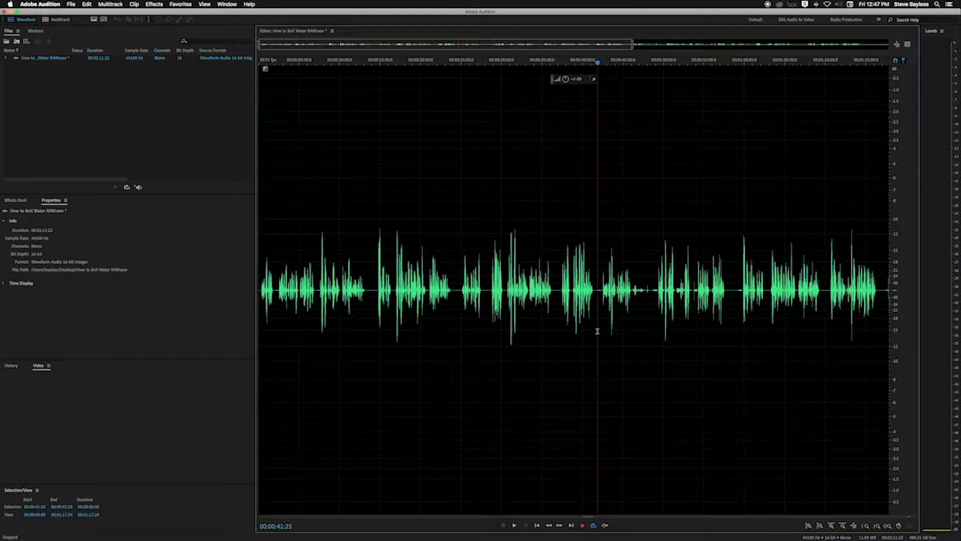
{"action": "left_click_drag", "start_coordinate": [598, 331], "coordinate": [651, 331]}
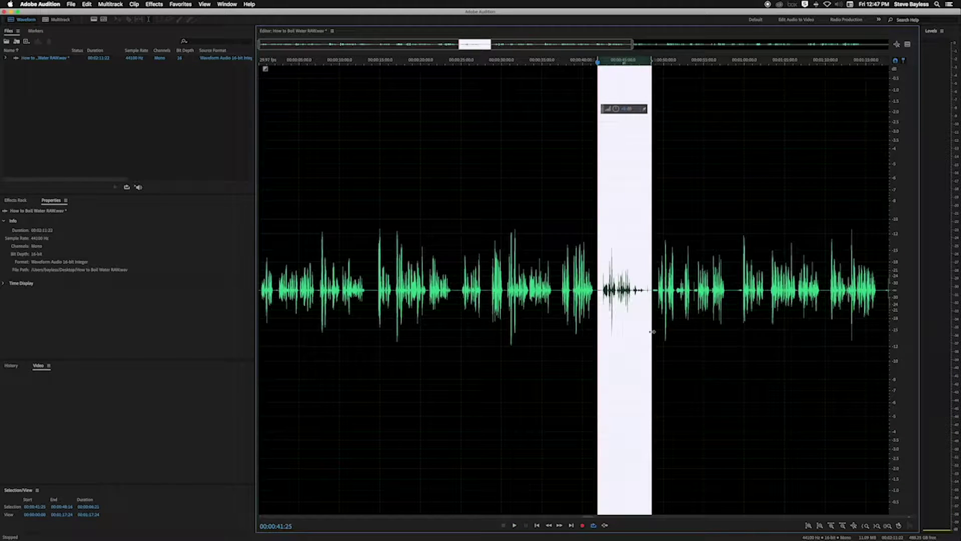
{"action": "key", "text": "Delete"}
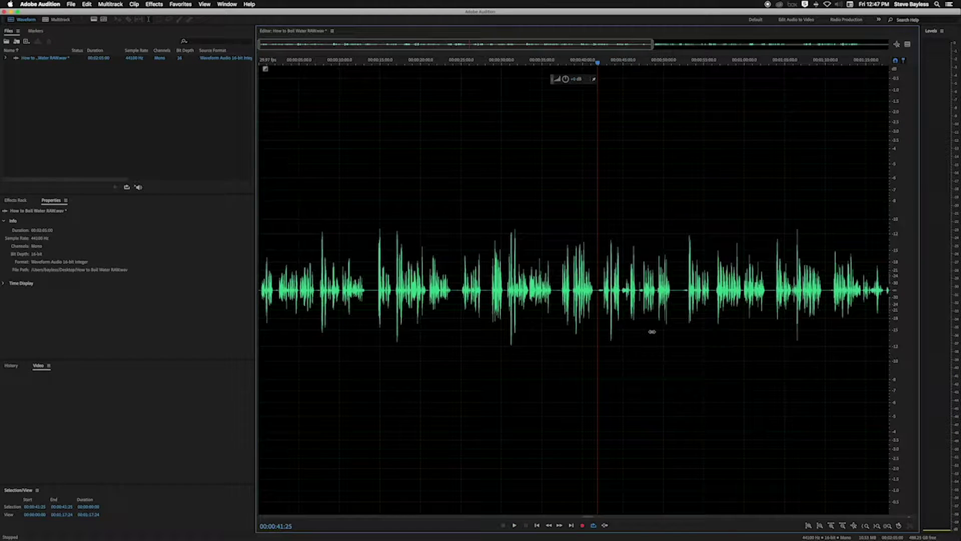
Play across the cut from 00:00:40:00, then replay from about 41 seconds and stop at 00:00:42:21
{"action": "left_click", "coordinate": [582, 350]}
{"action": "key", "text": "space"}
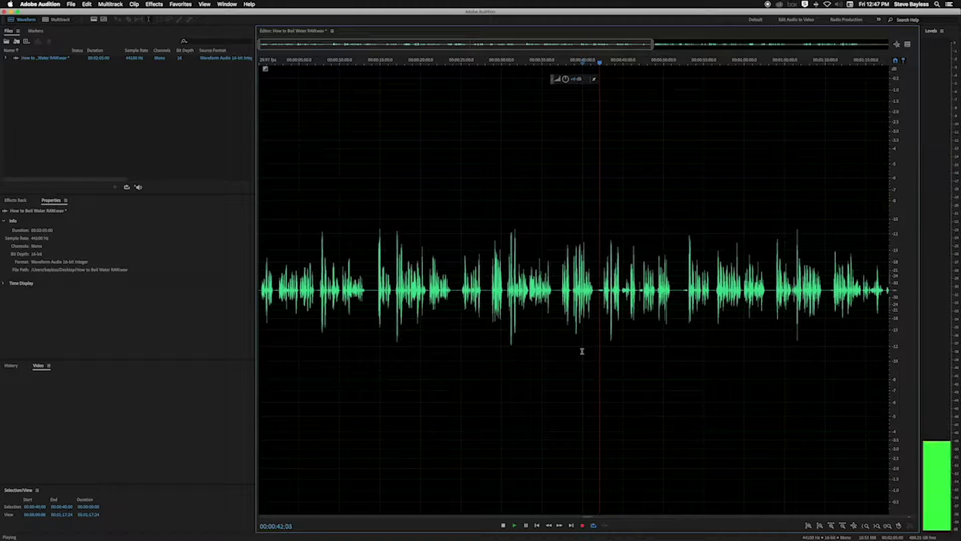
{"action": "key", "text": "space"}
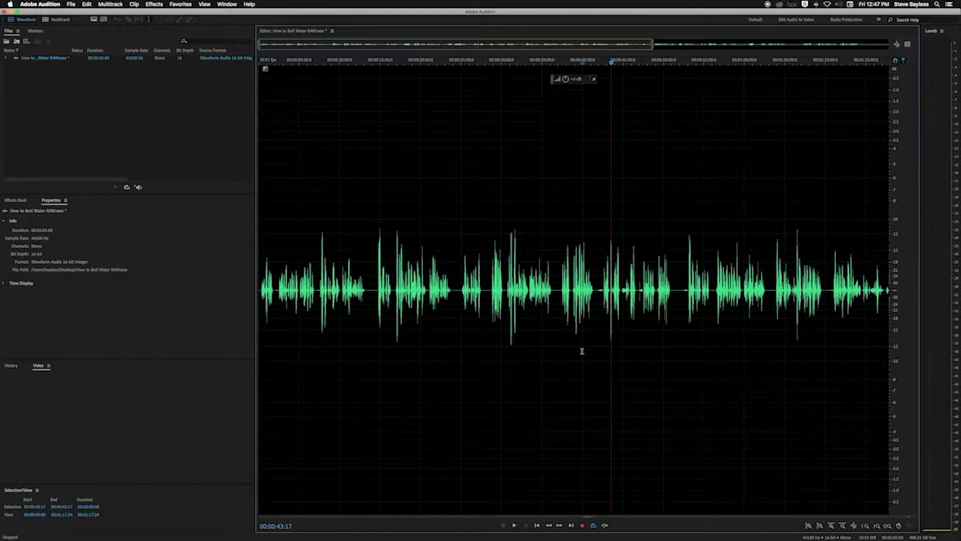
{"action": "left_click", "coordinate": [599, 314]}
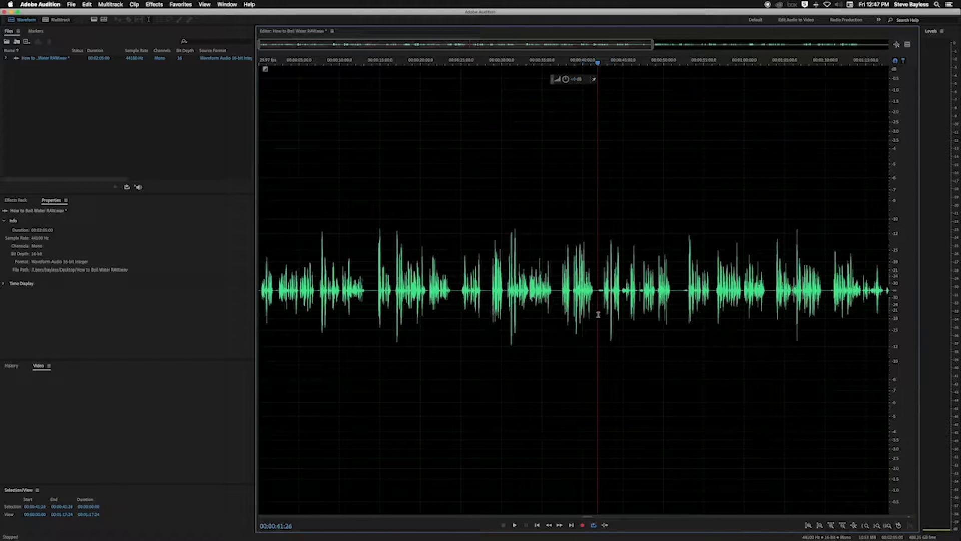
{"action": "scroll", "coordinate": [598, 314], "scroll_direction": "right", "scroll_amount": 1}
{"action": "key", "text": "space"}
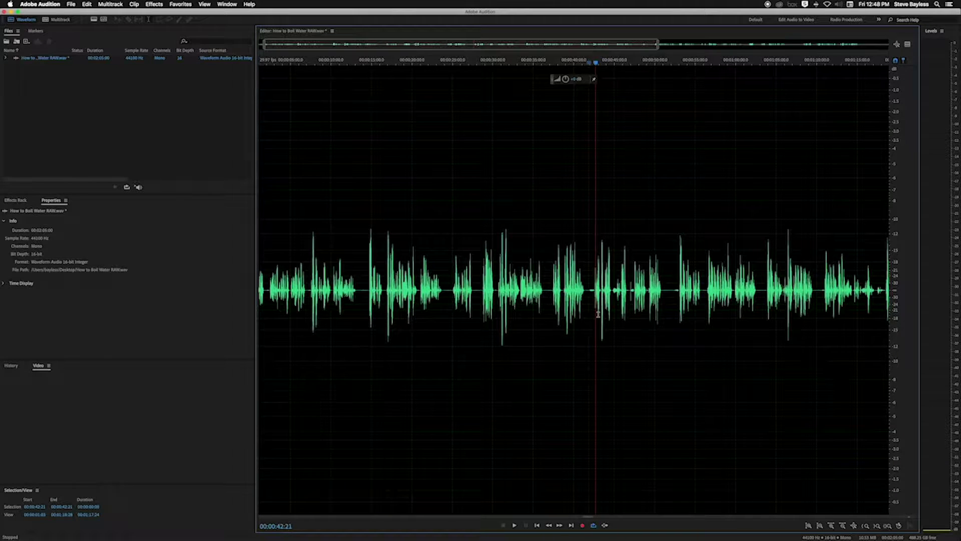
Select the faint sound from 00:00:41:25 to 00:00:42:17, preview it, and delete it
{"action": "key", "text": "equal"}
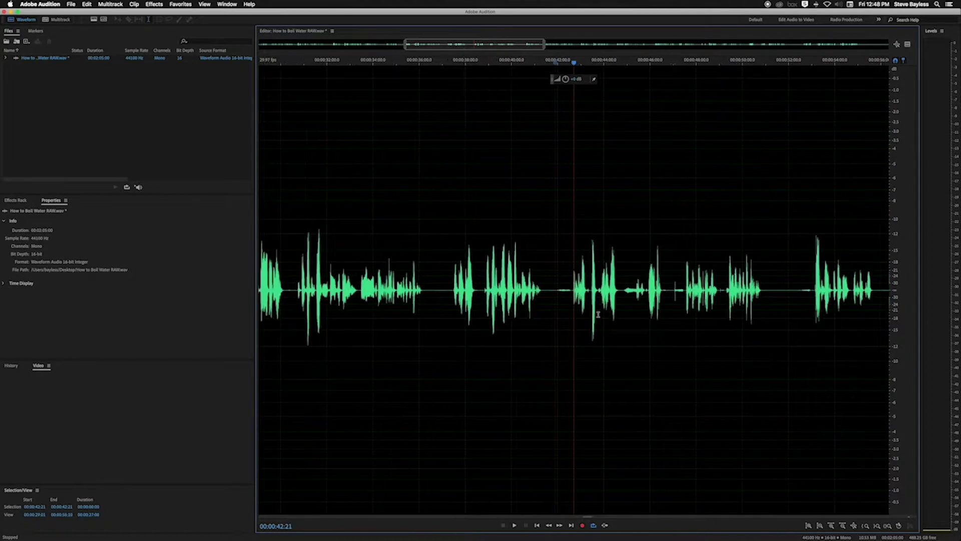
{"action": "key", "text": "equal"}
{"action": "left_click_drag", "start_coordinate": [571, 310], "coordinate": [551, 310]}
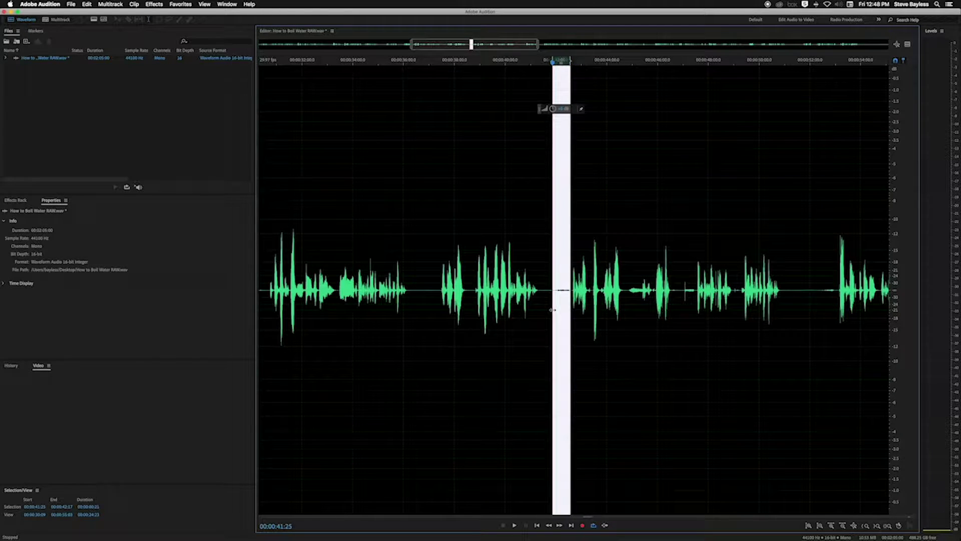
{"action": "key", "text": "space"}
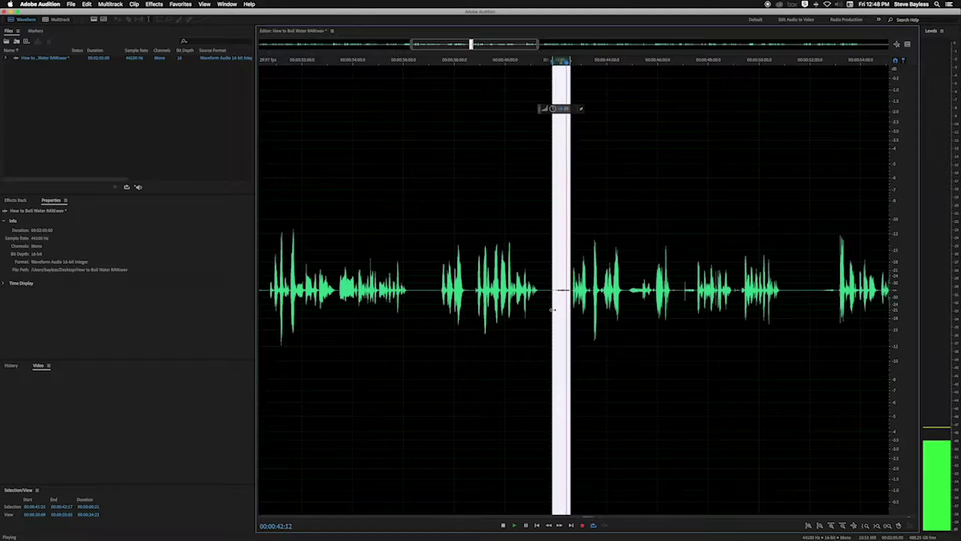
{"action": "key", "text": "space"}
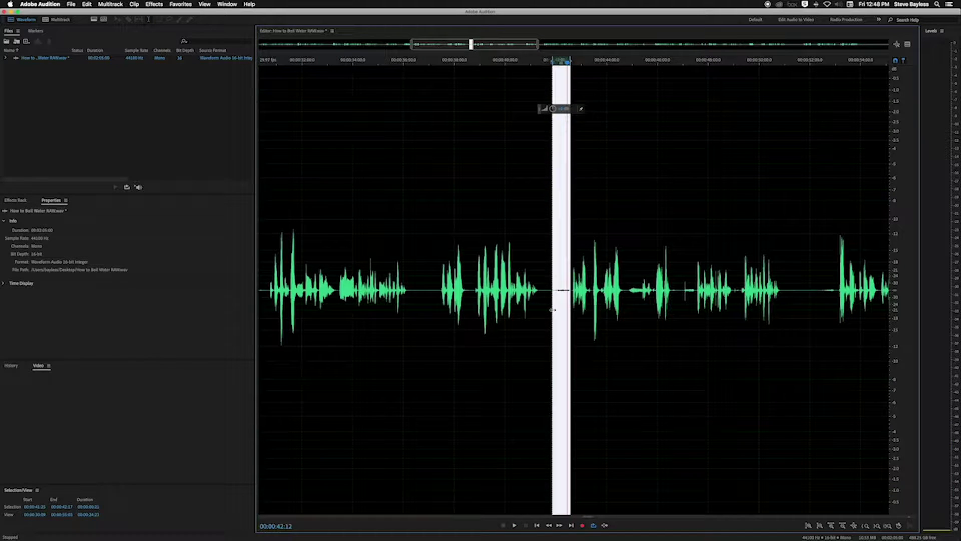
{"action": "key", "text": "Delete"}
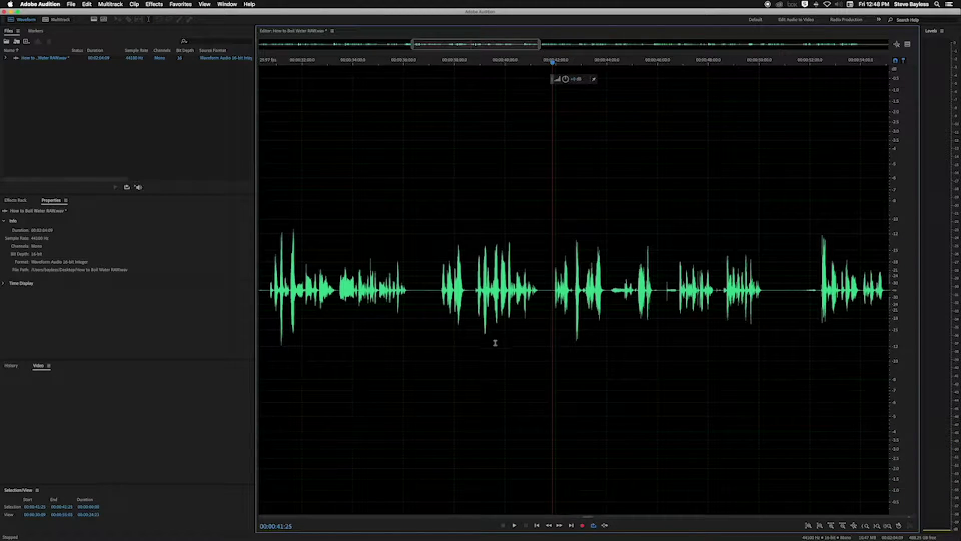
Play from about 39 to 47 seconds, then delete the section from 00:00:41:25 to 00:00:46:23
{"action": "key", "text": "space"}
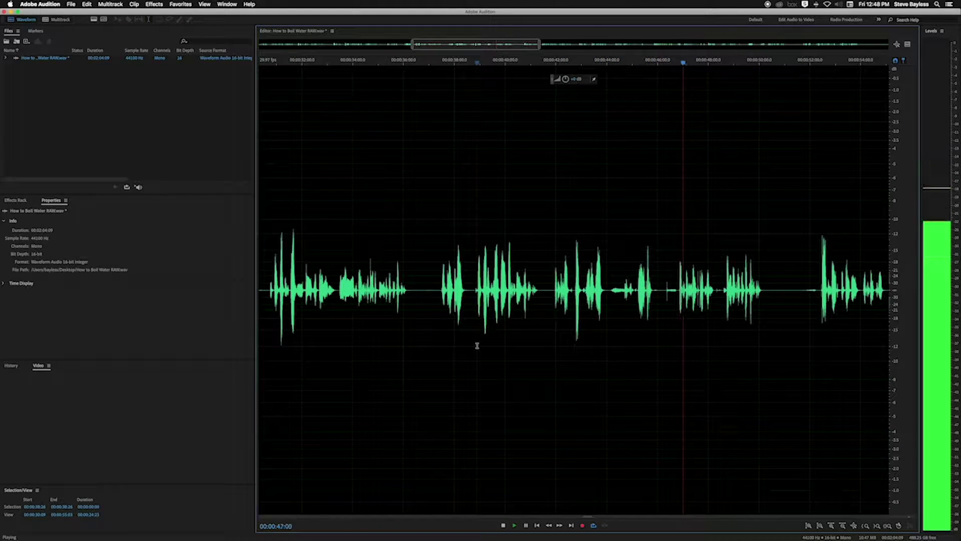
{"action": "key", "text": "space"}
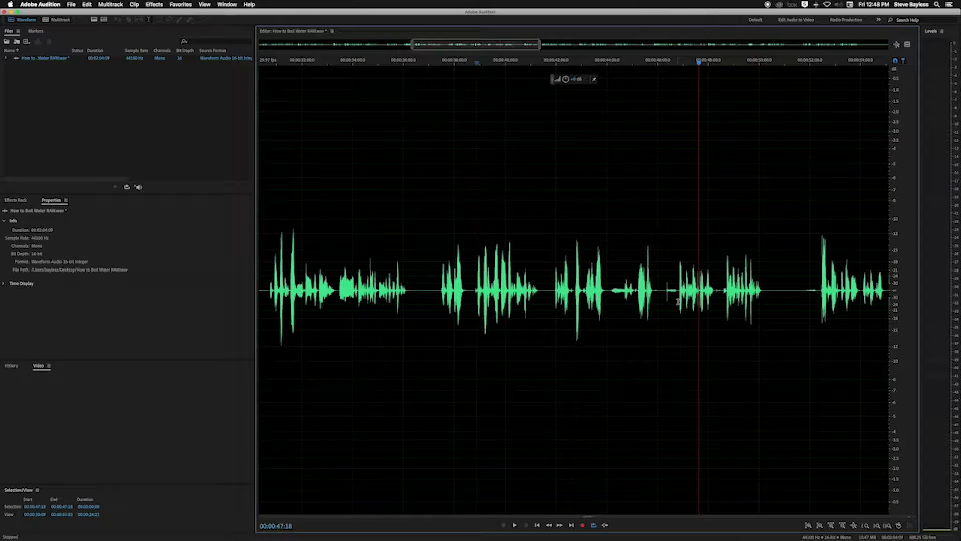
{"action": "left_click_drag", "start_coordinate": [677, 301], "coordinate": [552, 303]}
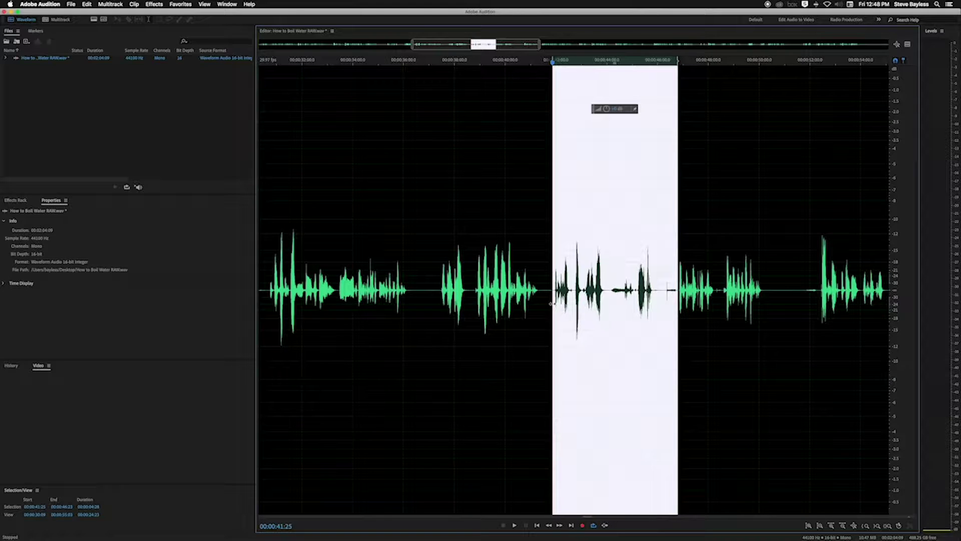
{"action": "key", "text": "Delete"}
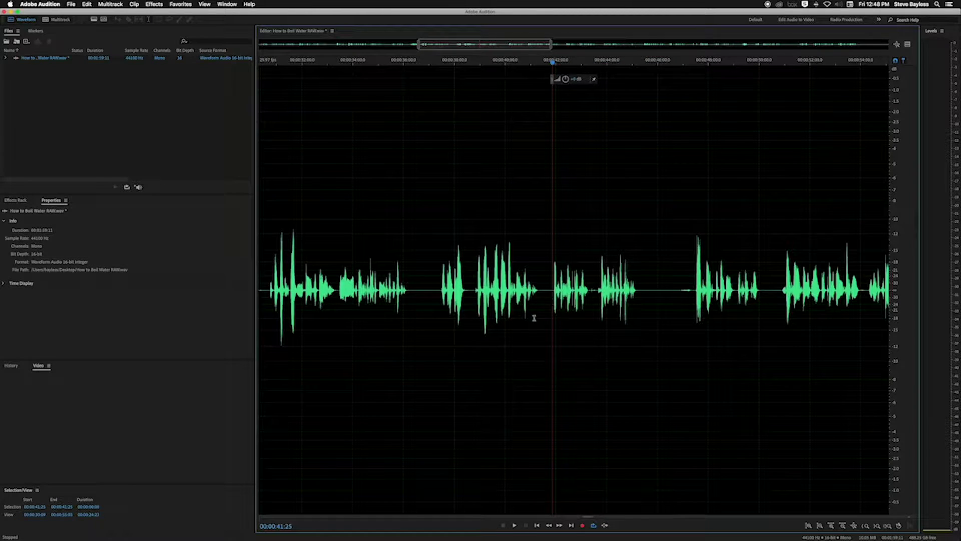
Play across the cut from about 40 to 48 seconds, then delete the faint sound and silence from 00:00:46:11 to 00:00:47:11
{"action": "left_click", "coordinate": [519, 327]}
{"action": "key", "text": "space"}
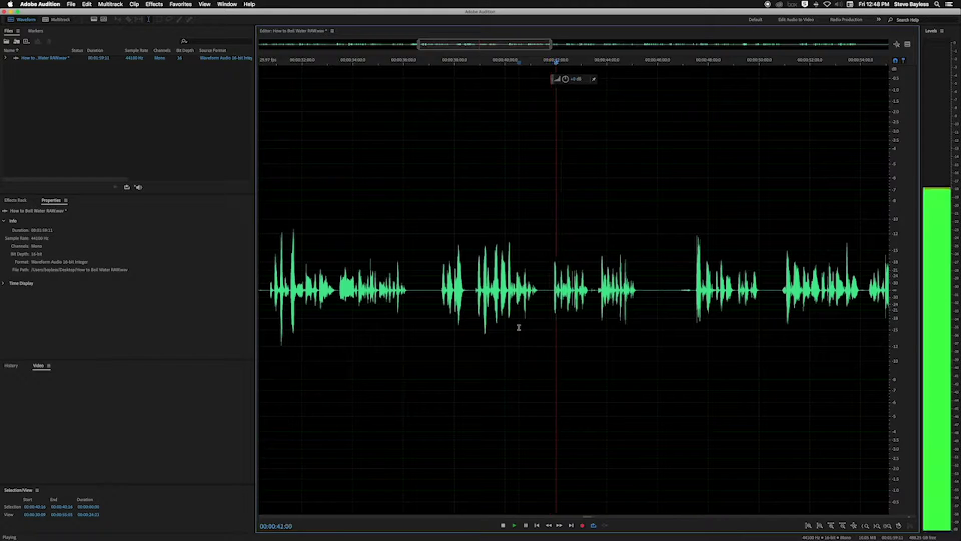
{"action": "scroll", "coordinate": [519, 327], "scroll_direction": "down", "scroll_amount": 1}
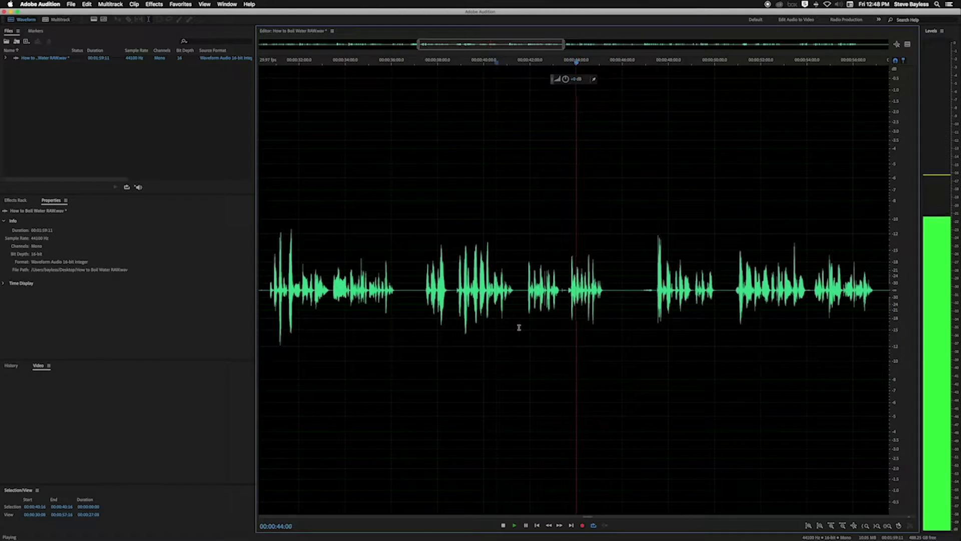
{"action": "scroll", "coordinate": [519, 327], "scroll_direction": "up", "scroll_amount": 3}
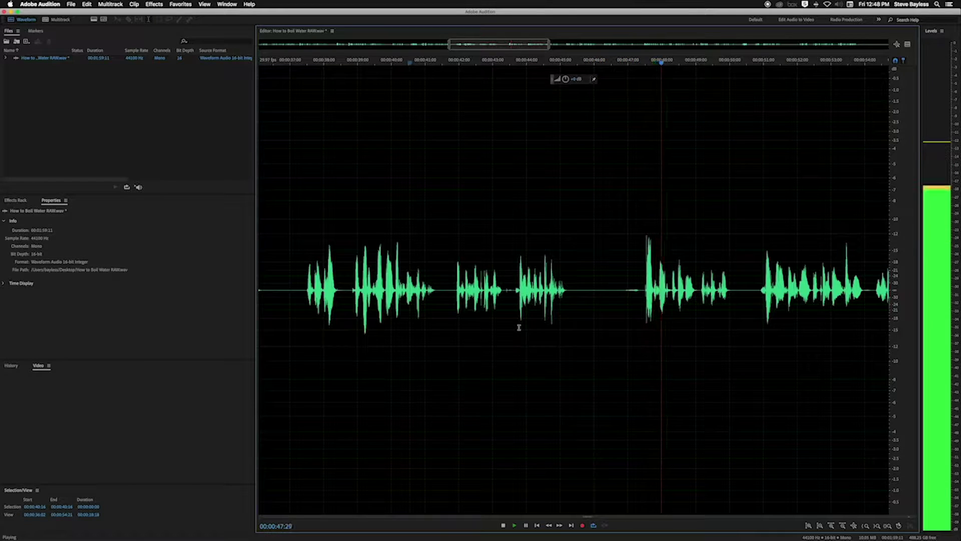
{"action": "key", "text": "space"}
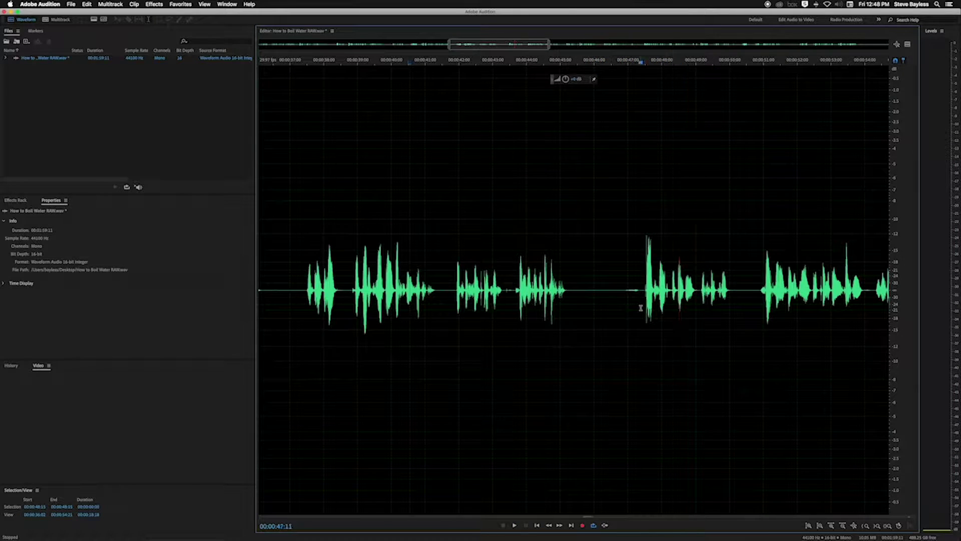
{"action": "left_click_drag", "start_coordinate": [641, 307], "coordinate": [606, 307]}
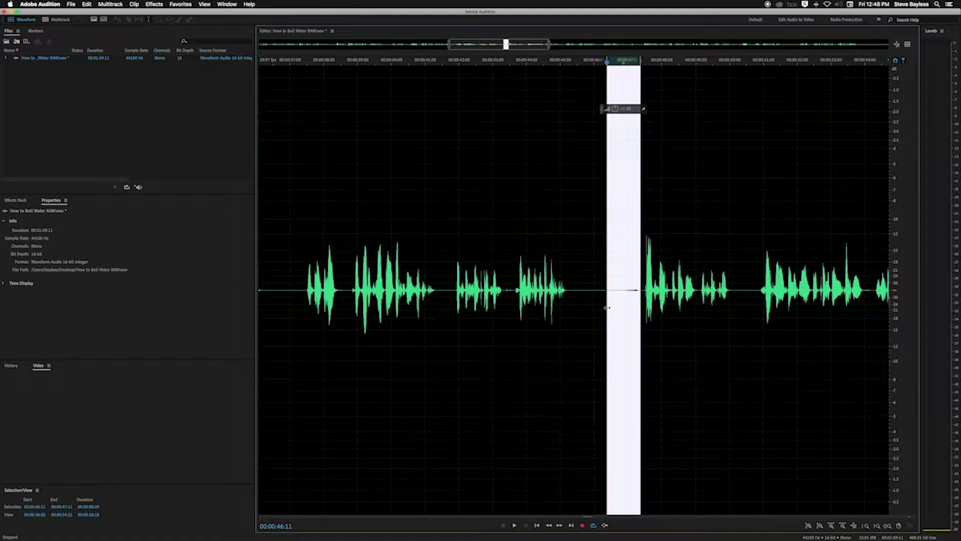
{"action": "key", "text": "Delete"}
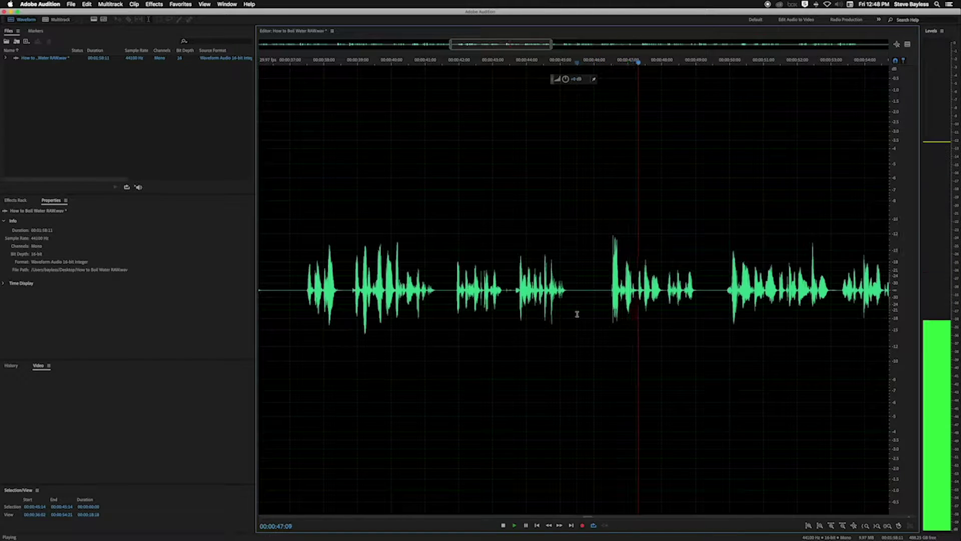
Play on to 00:01:12:15, then delete the unwanted take from 00:01:03:29 to 00:01:11:29
{"action": "key", "text": "minus"}
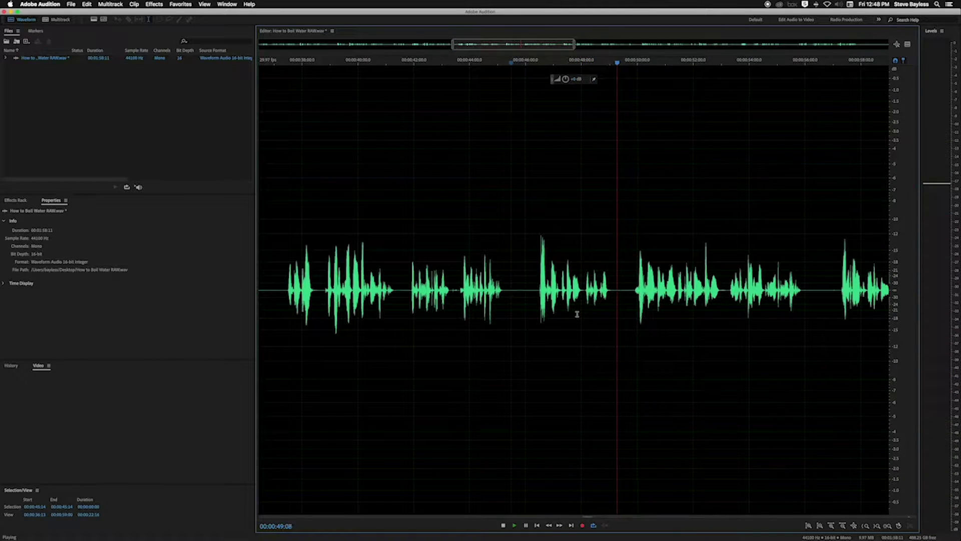
{"action": "key", "text": "minus"}
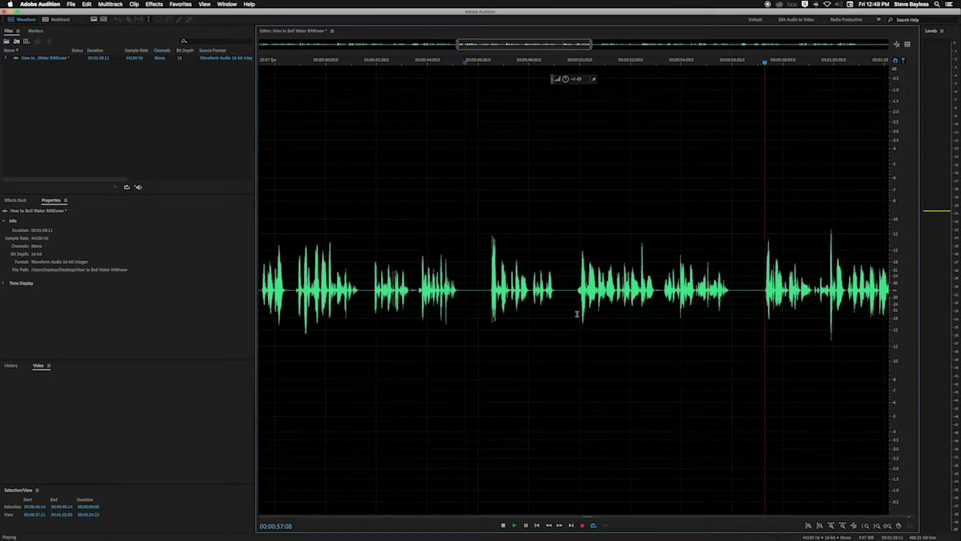
{"action": "scroll", "coordinate": [576, 313], "scroll_direction": "down", "scroll_amount": 1}
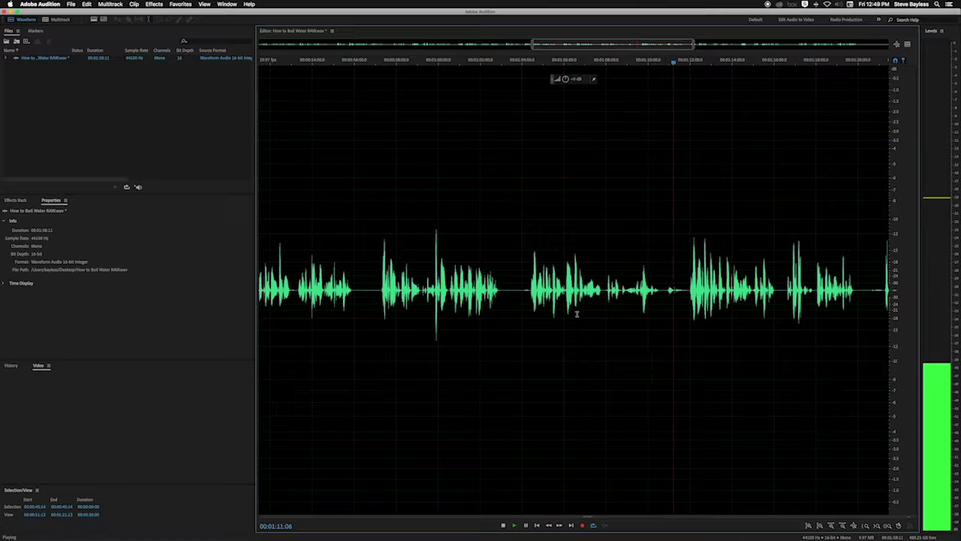
{"action": "key", "text": "space"}
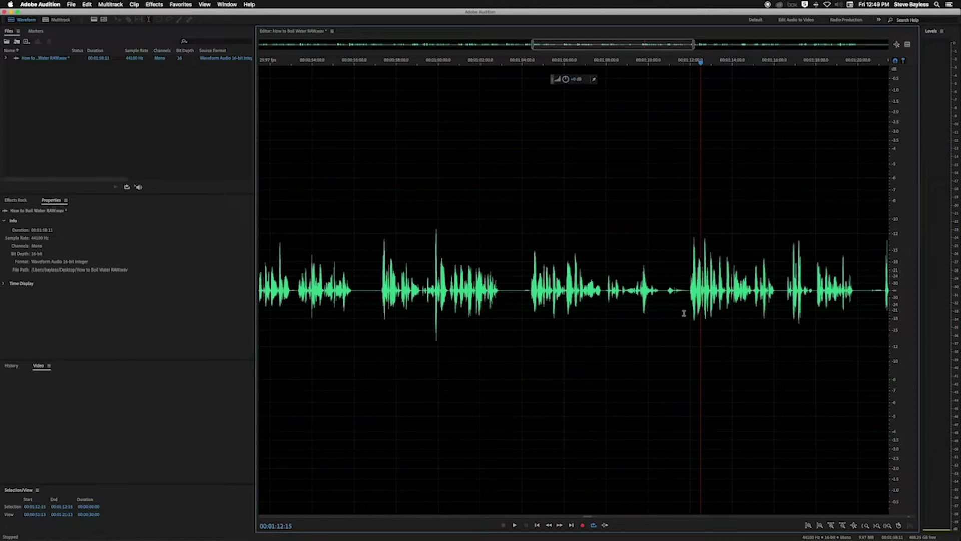
{"action": "left_click_drag", "start_coordinate": [689, 311], "coordinate": [521, 311]}
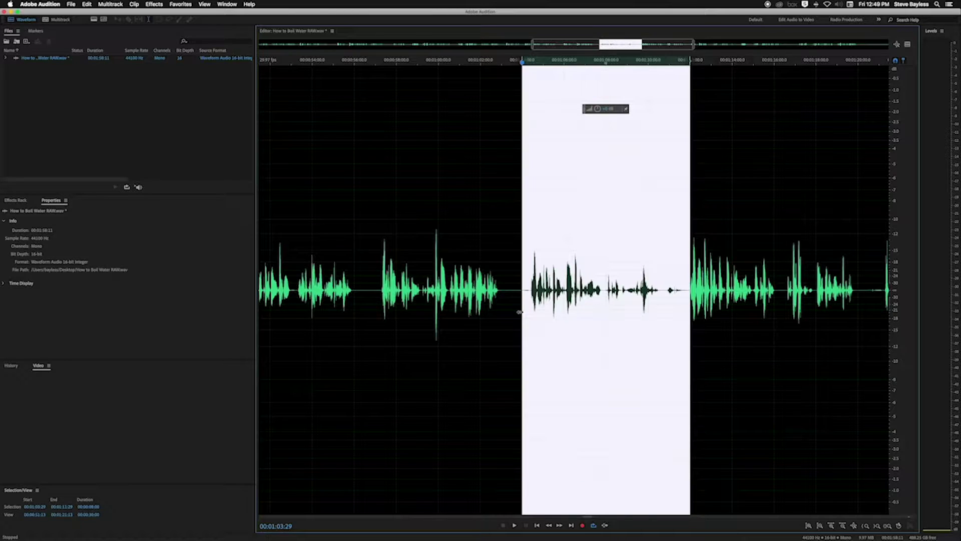
{"action": "key", "text": "Delete"}
Play across the cut to about 00:01:16, then delete the short fragment of about two seconds starting at 00:01:12:15
{"action": "key", "text": "space"}
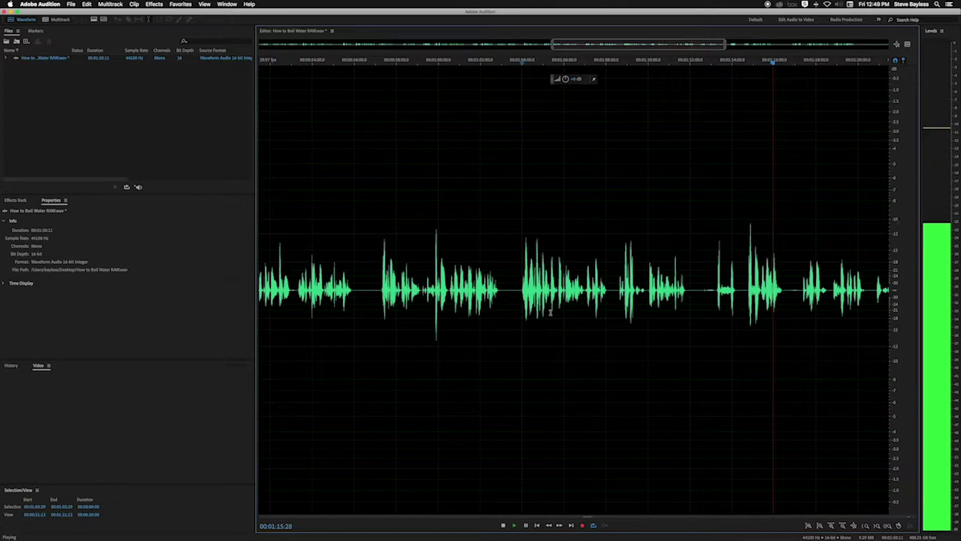
{"action": "key", "text": "space"}
{"action": "left_click_drag", "start_coordinate": [742, 318], "coordinate": [700, 317]}
{"action": "key", "text": "Delete"}
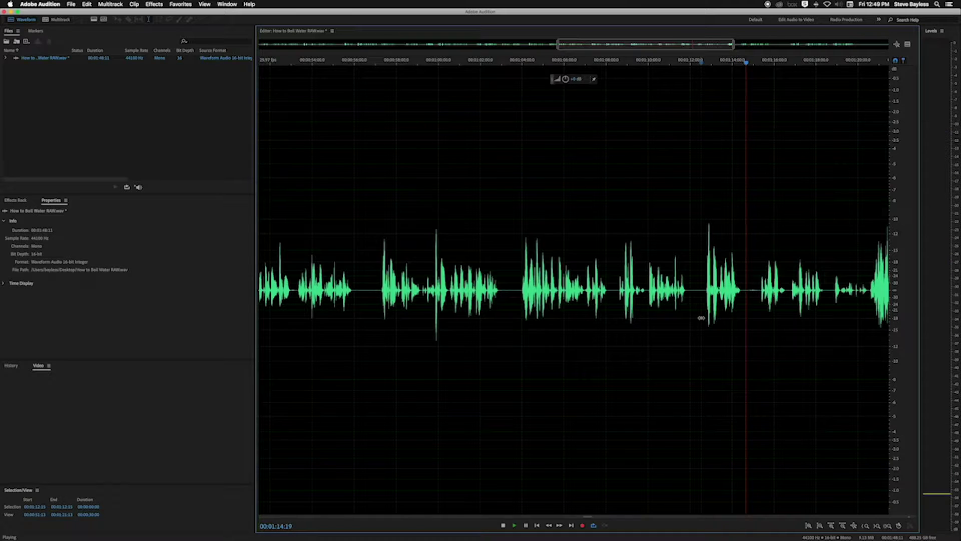
Play on to about 00:01:24, then delete the repeated take from 00:01:15:07 to 00:01:23:00
{"action": "scroll", "coordinate": [701, 318], "scroll_direction": "right", "scroll_amount": 5}
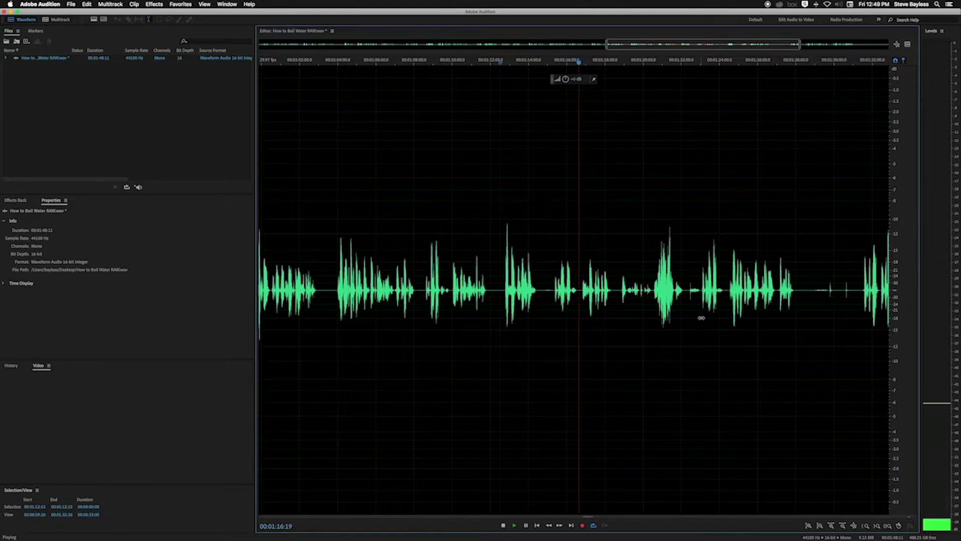
{"action": "scroll", "coordinate": [701, 318], "scroll_direction": "up", "scroll_amount": 1}
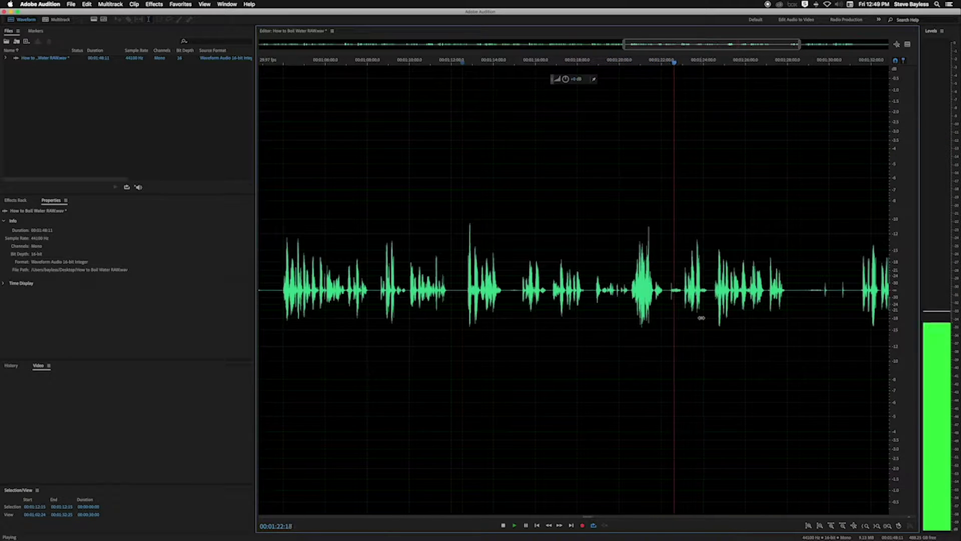
{"action": "key", "text": "space"}
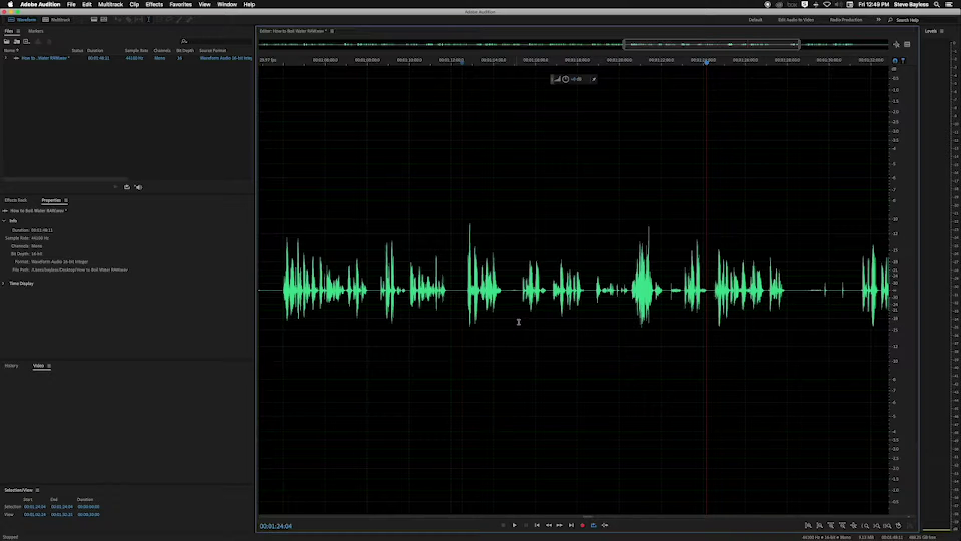
{"action": "key", "text": "space"}
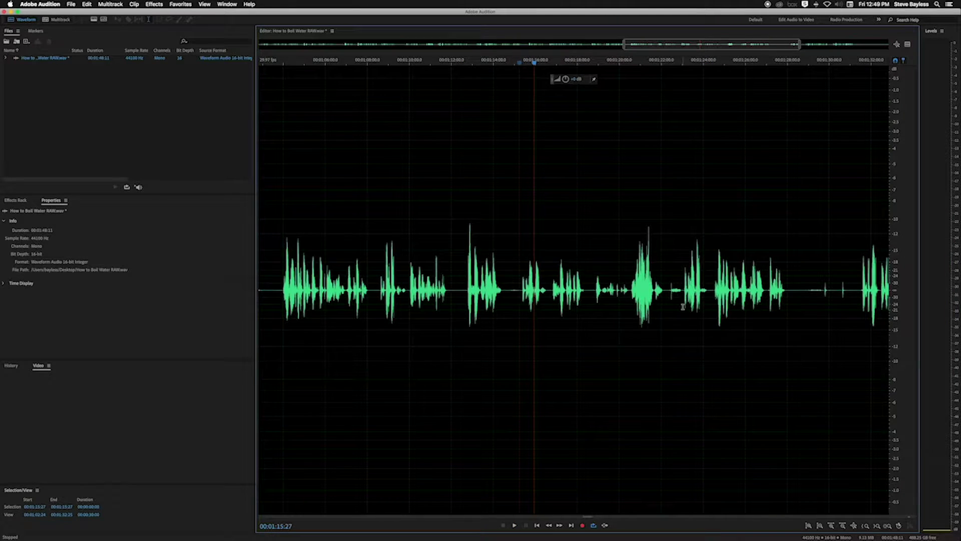
{"action": "left_click_drag", "start_coordinate": [682, 305], "coordinate": [519, 303]}
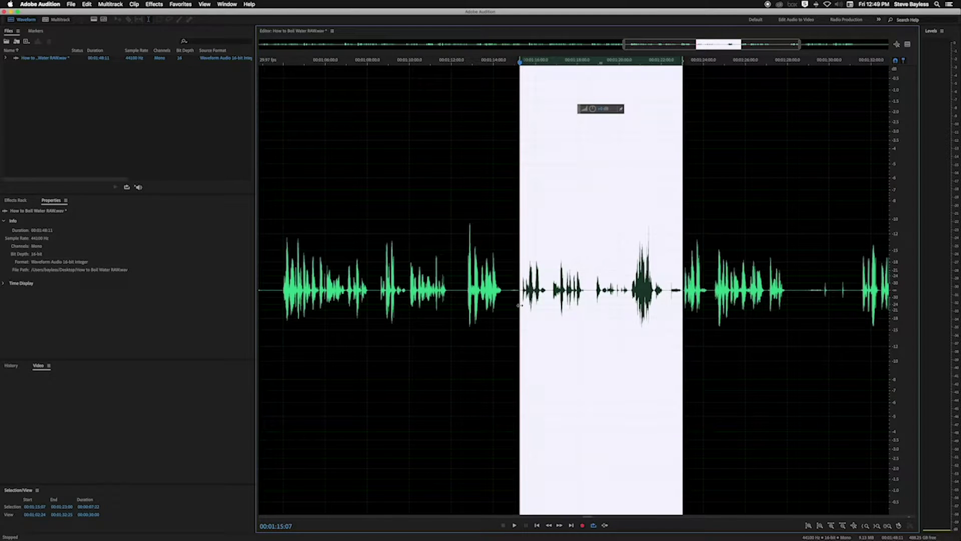
{"action": "key", "text": "Delete"}
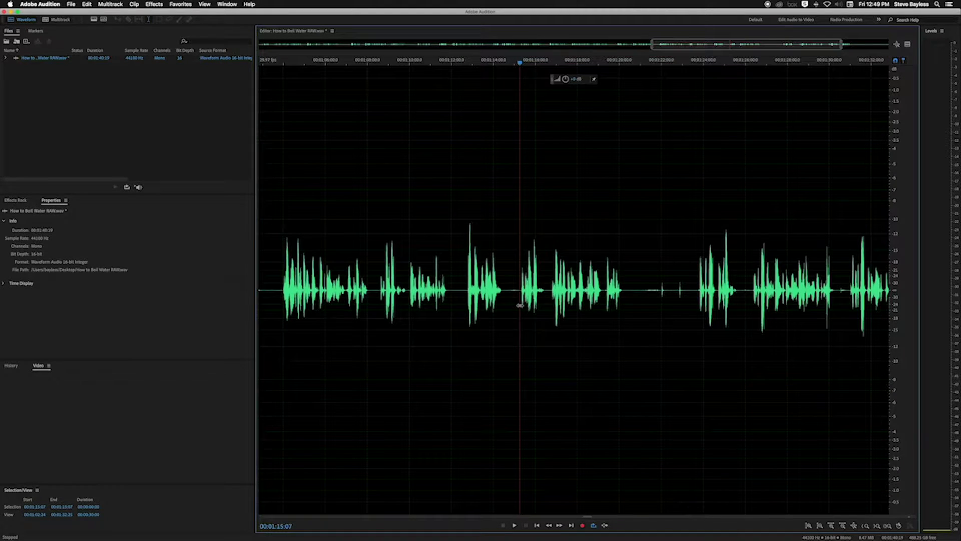
Play from 00:01:15:07 to 00:01:23:23, then delete the faint clicks and silence from 00:01:20:28 to 00:01:23:10
{"action": "key", "text": "space"}
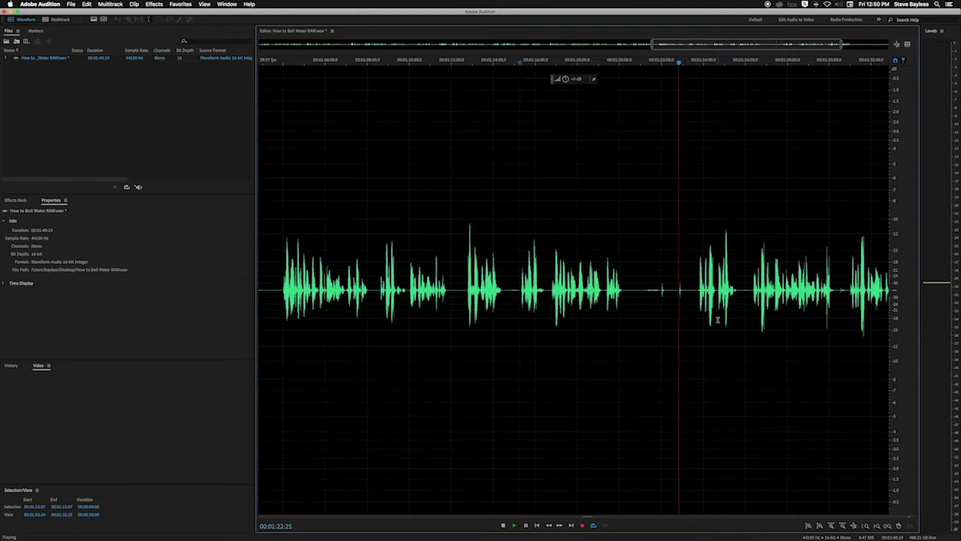
{"action": "key", "text": "space"}
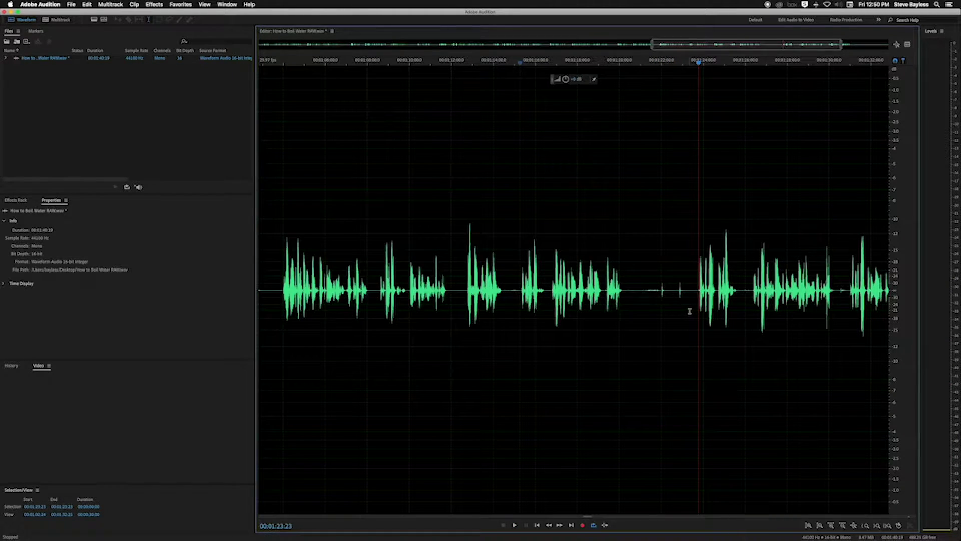
{"action": "left_click_drag", "start_coordinate": [689, 311], "coordinate": [639, 308]}
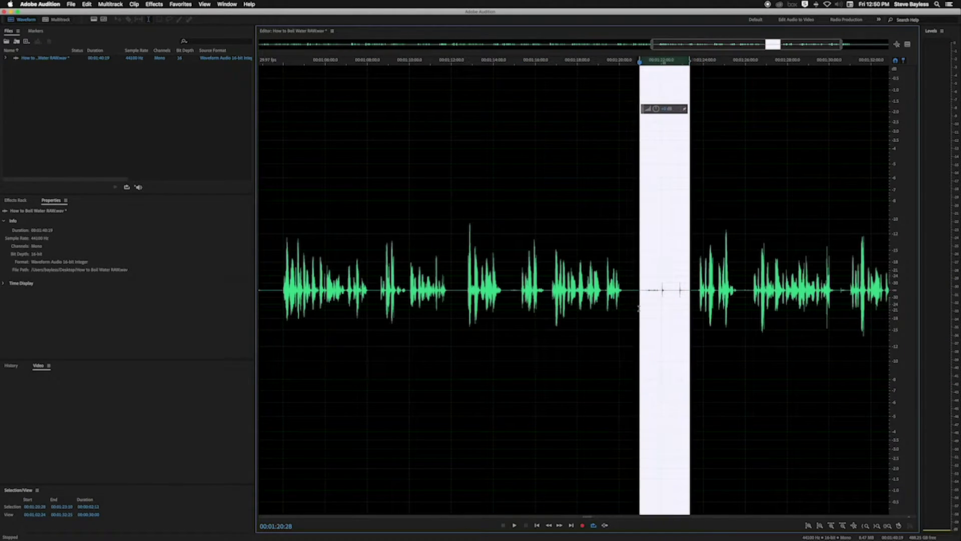
{"action": "key", "text": "Delete"}
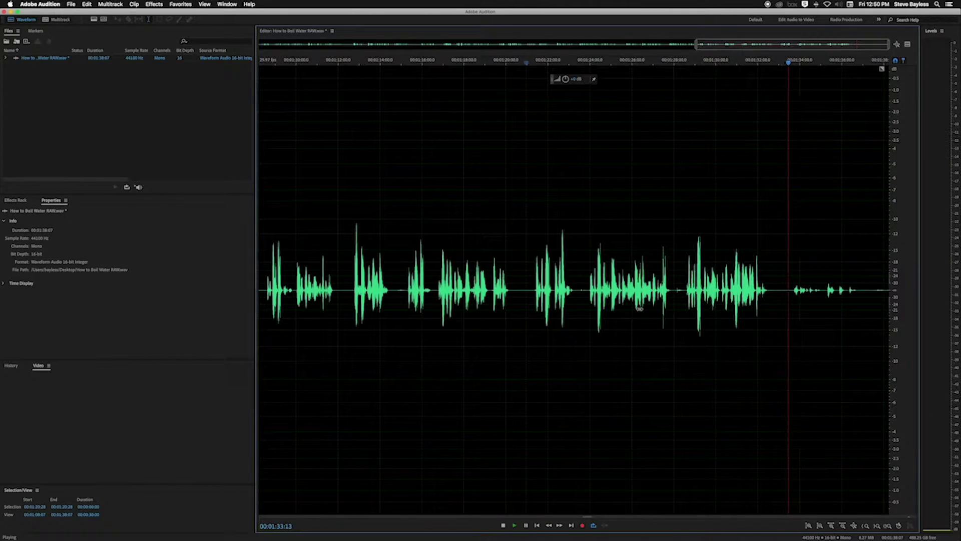
Stop playback at 00:01:35:07 and delete the faint closing section from 00:01:33:03 to the end of the file
{"action": "key", "text": "space"}
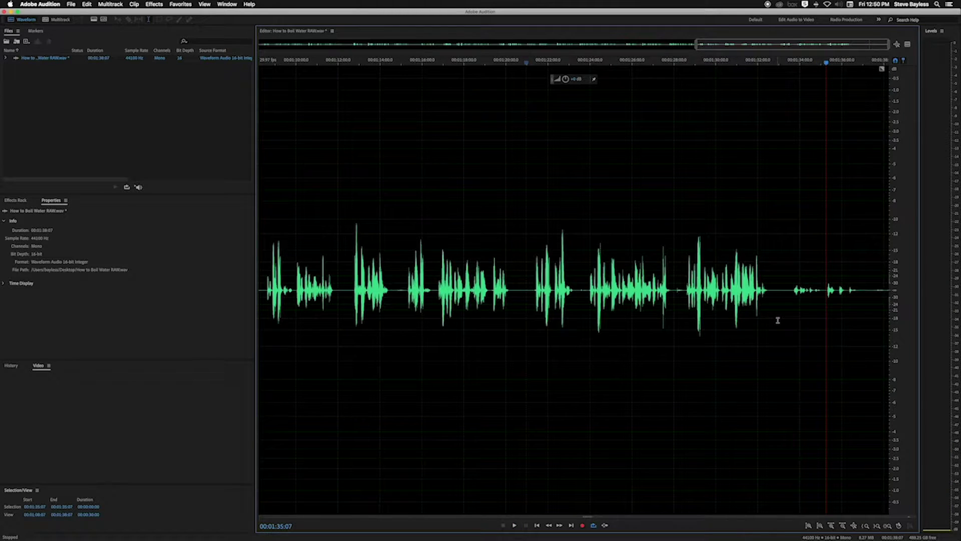
{"action": "left_click_drag", "start_coordinate": [781, 320], "coordinate": [906, 326]}
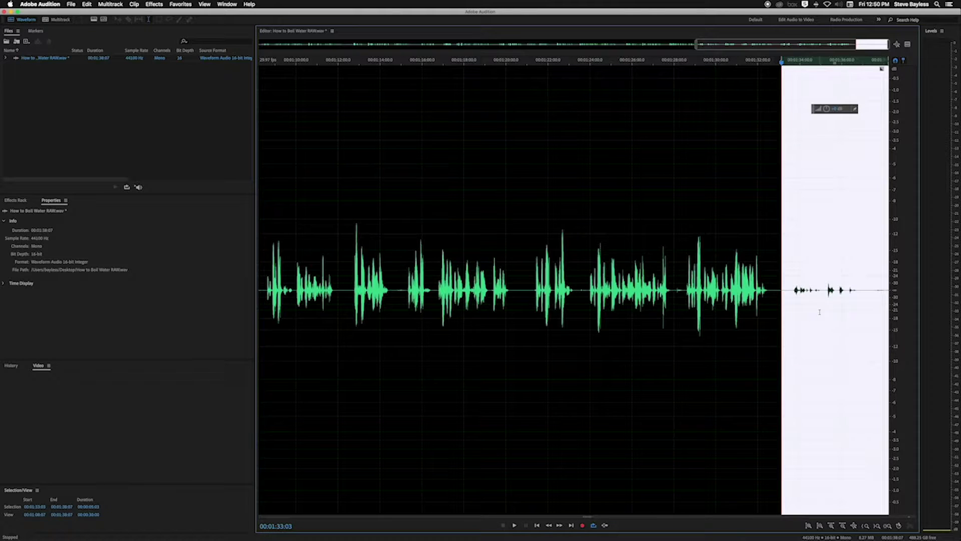
{"action": "key", "text": "Delete"}
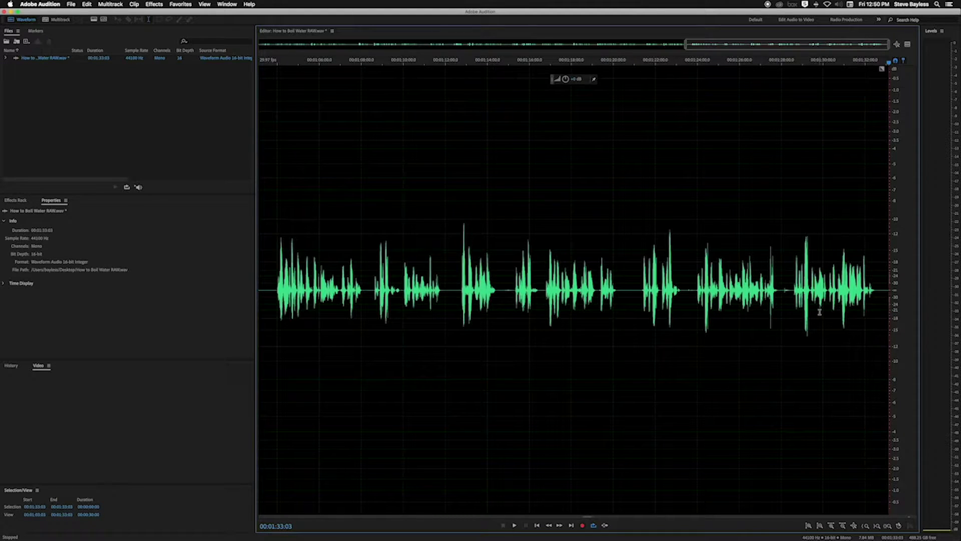
Raise the level of the quieter passage from 00:00:32:03 to 00:00:36:12 to match the surrounding speech
{"action": "scroll", "coordinate": [819, 311], "scroll_direction": "down", "scroll_amount": 10}
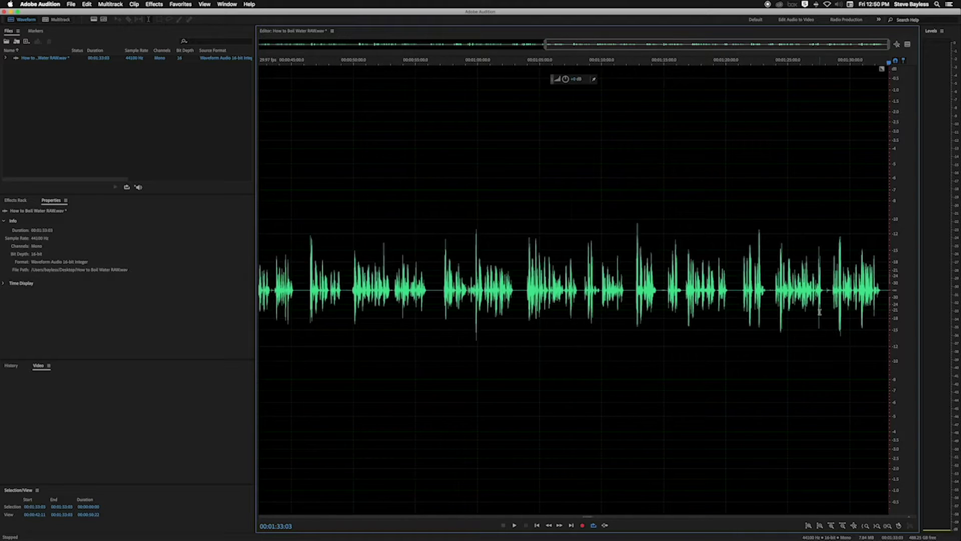
{"action": "scroll", "coordinate": [820, 311], "scroll_direction": "down", "scroll_amount": 2}
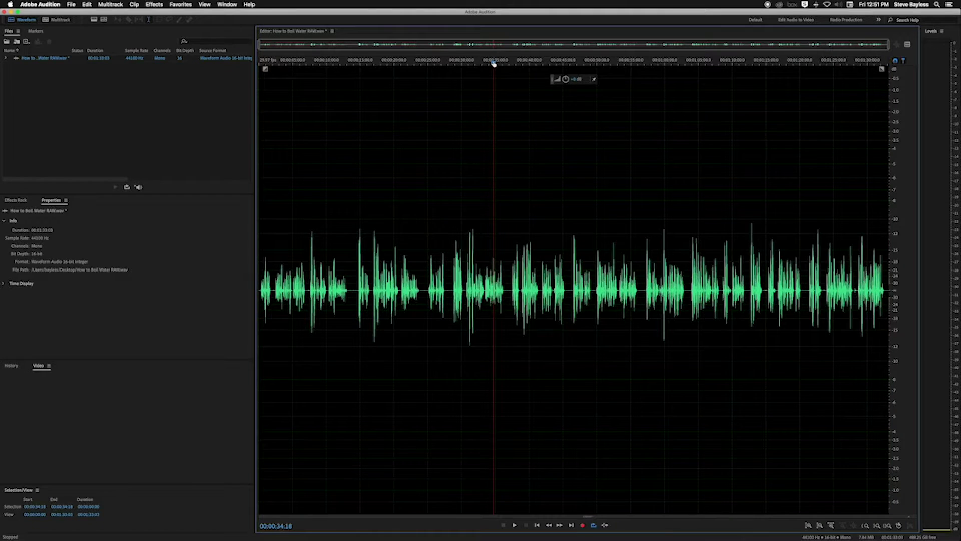
{"action": "scroll", "coordinate": [494, 62], "scroll_direction": "up", "scroll_amount": 6}
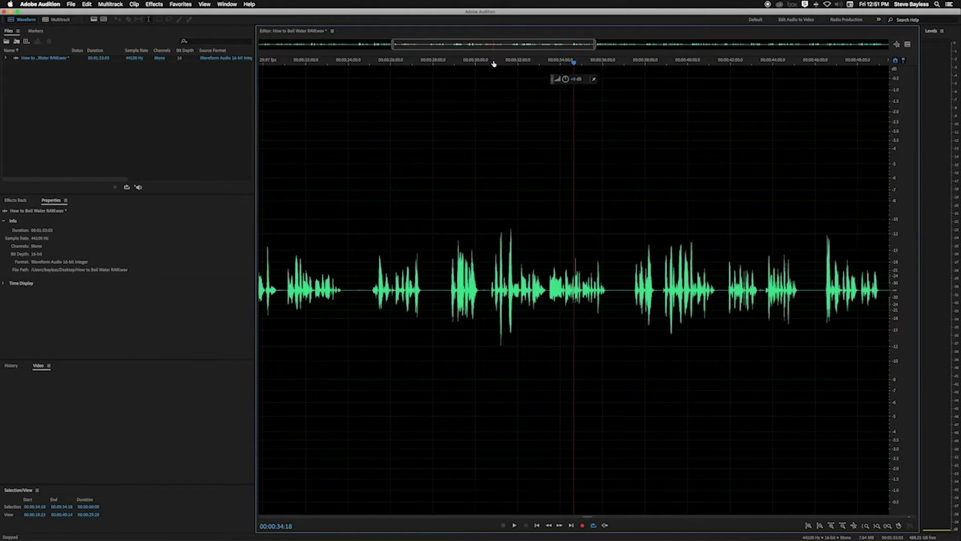
{"action": "scroll", "coordinate": [494, 62], "scroll_direction": "up", "scroll_amount": 4}
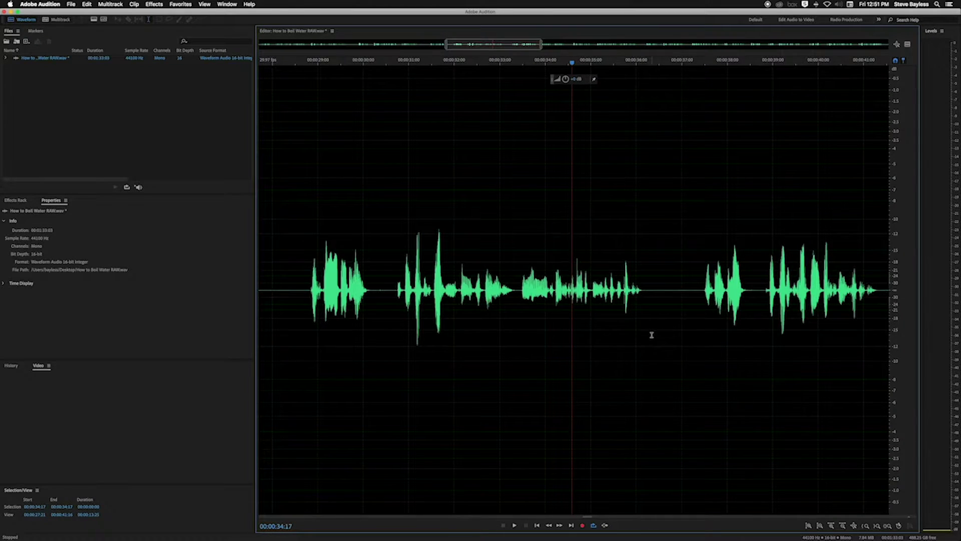
{"action": "left_click_drag", "start_coordinate": [654, 333], "coordinate": [459, 329]}
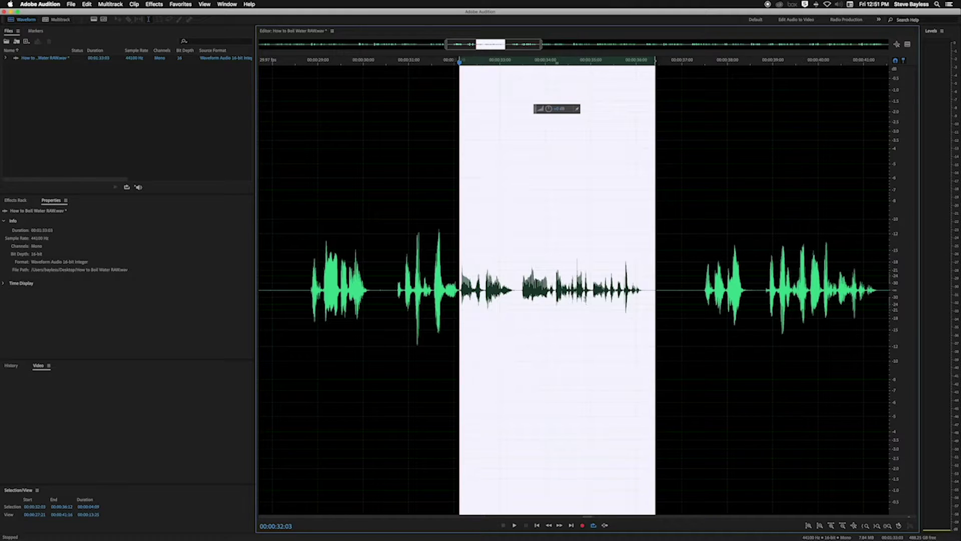
{"action": "scroll", "coordinate": [579, 142], "scroll_direction": "up", "scroll_amount": 1}
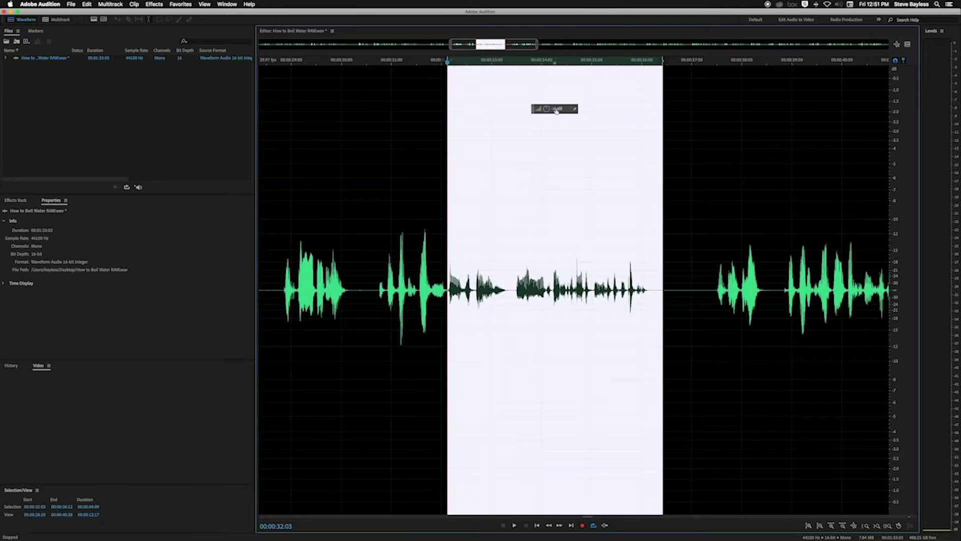
{"action": "left_click_drag", "start_coordinate": [555, 111], "coordinate": [564, 108]}
{"action": "left_click", "coordinate": [686, 375]}
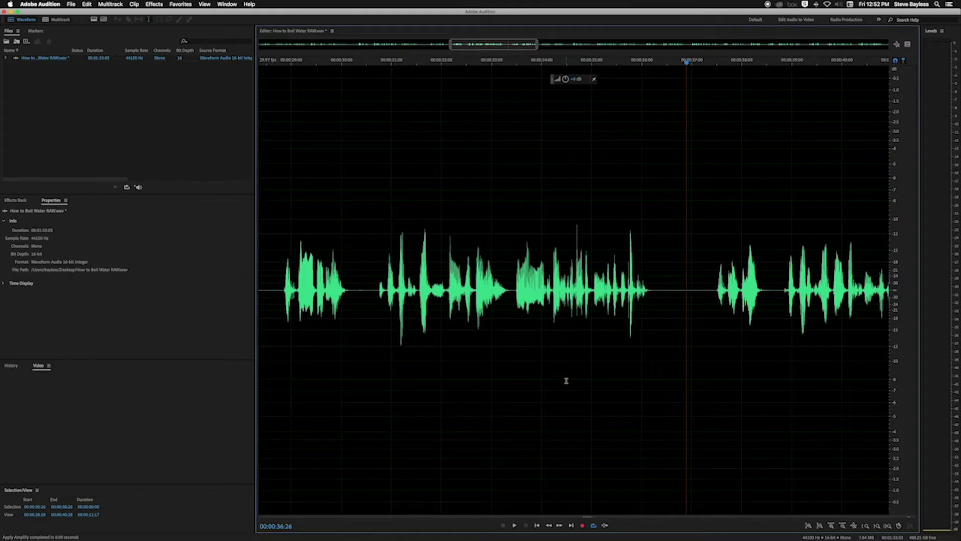
Play the amplified passage from 00:00:30:20 and stop at about 00:00:36:20
{"action": "left_click", "coordinate": [375, 361]}
{"action": "key", "text": "space"}
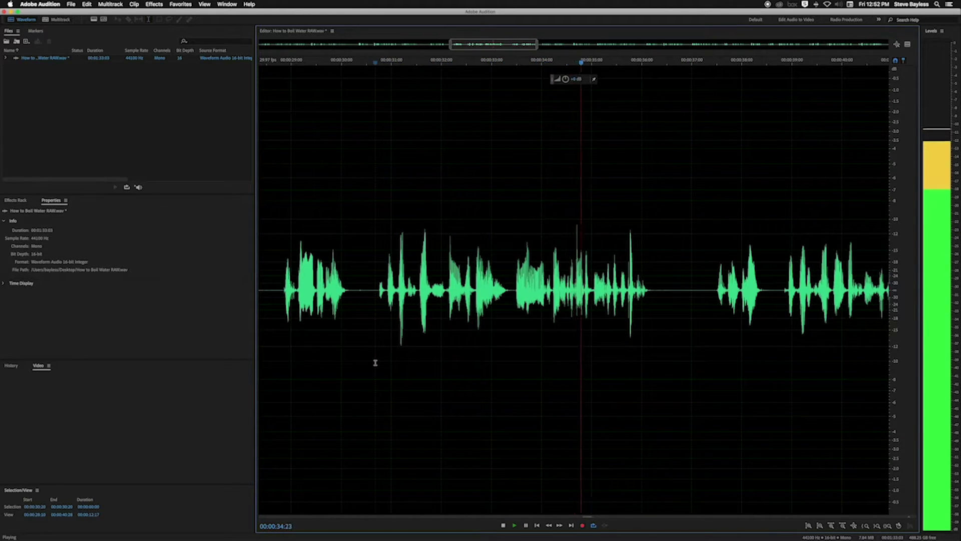
{"action": "key", "text": "space"}
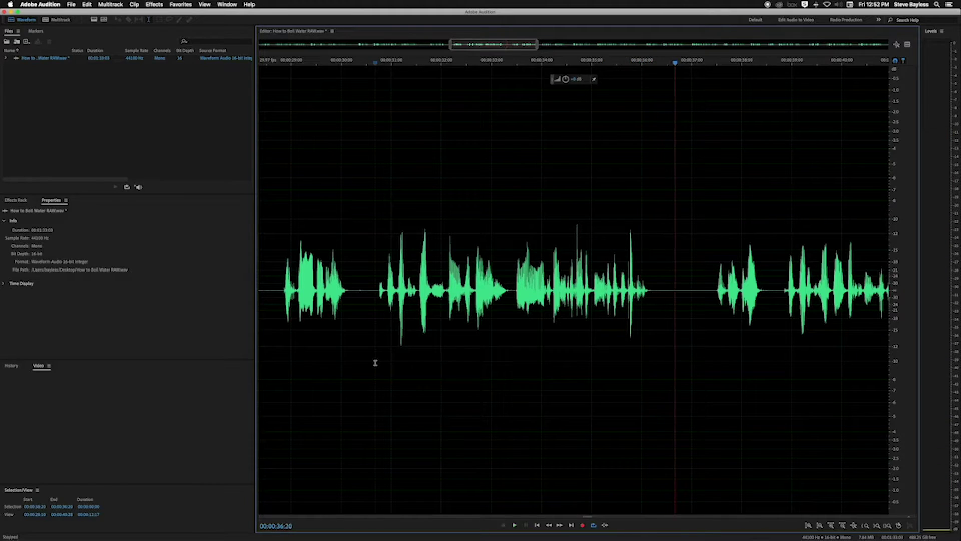
Raise the level of the quiet speech from 00:00:41:17 to 00:00:45:17 to match its neighbours
{"action": "key", "text": "minus"}
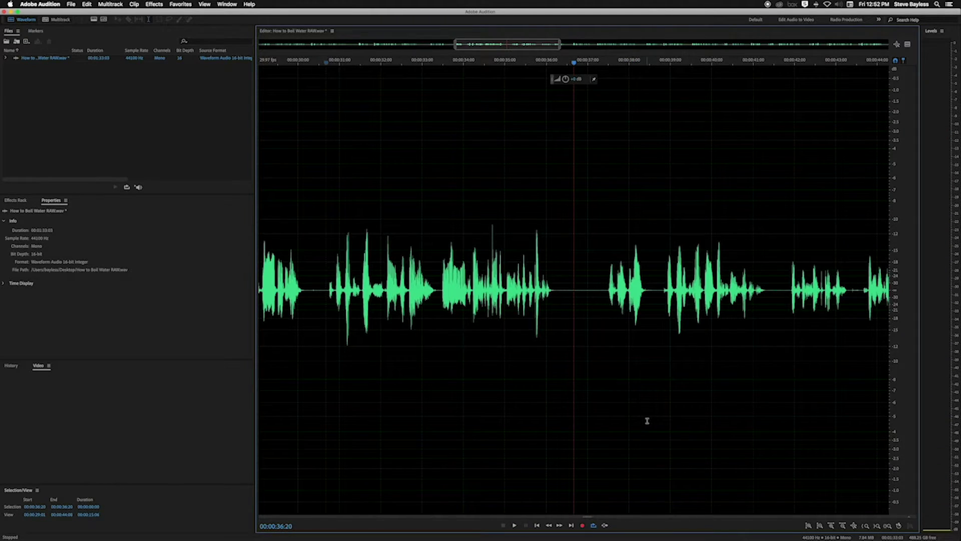
{"action": "scroll", "coordinate": [760, 342], "scroll_direction": "right", "scroll_amount": 5}
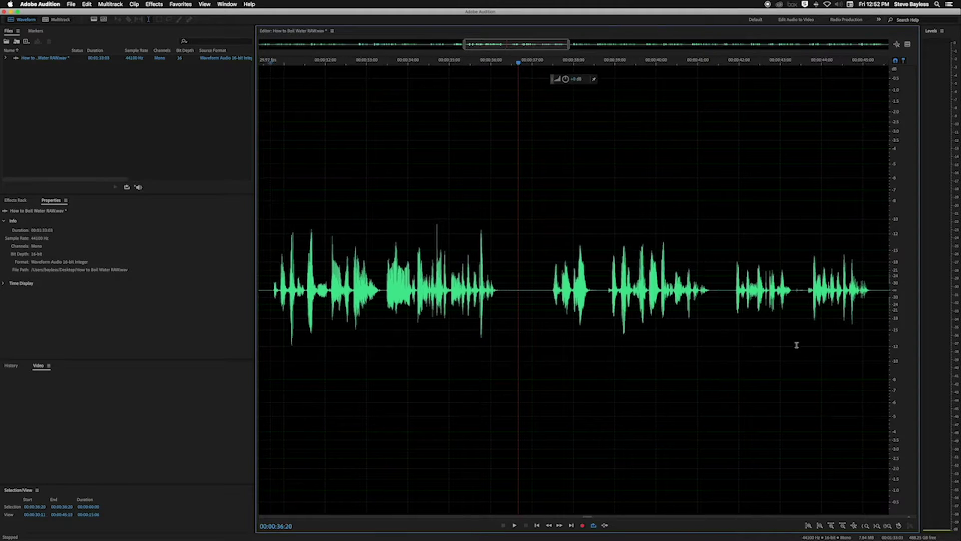
{"action": "scroll", "coordinate": [805, 316], "scroll_direction": "right", "scroll_amount": 8}
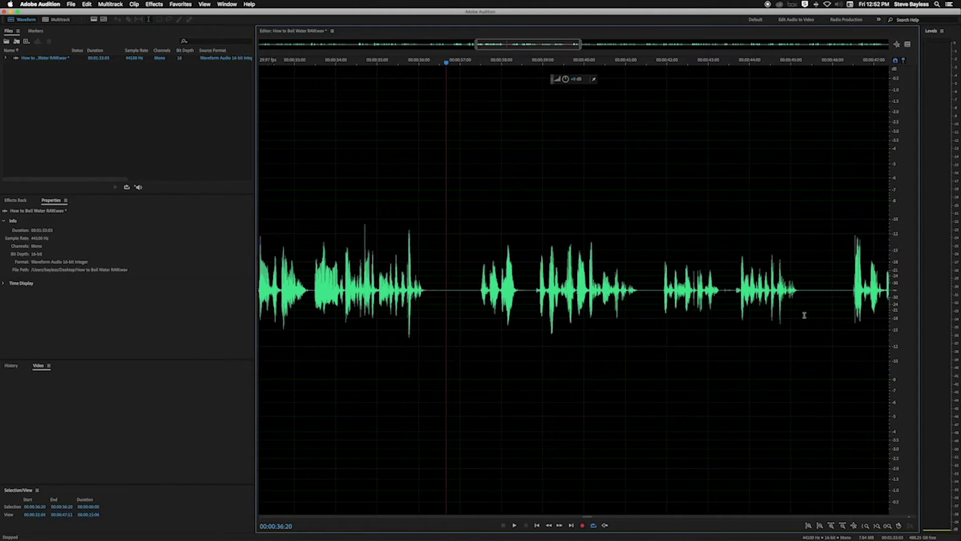
{"action": "left_click_drag", "start_coordinate": [803, 321], "coordinate": [636, 321]}
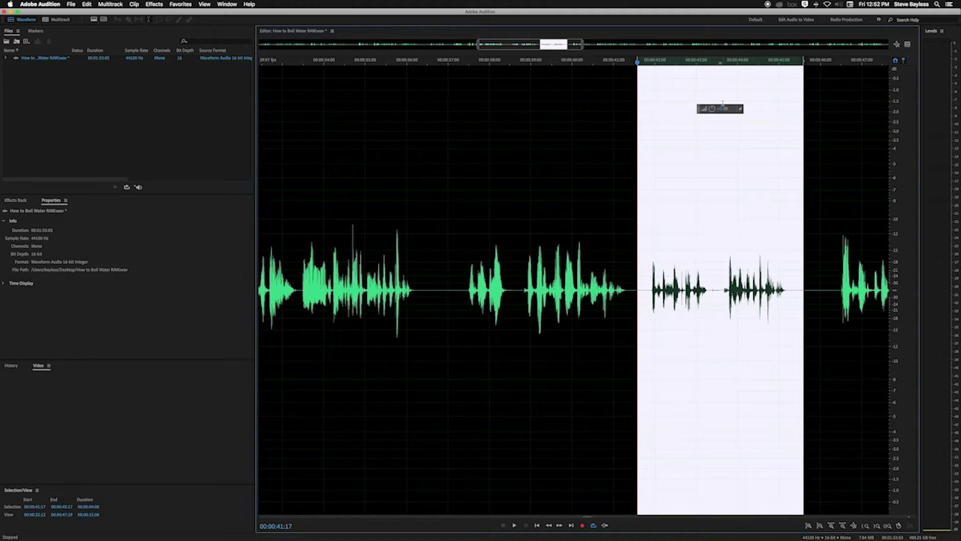
{"action": "mouse_move", "coordinate": [721, 110]}
{"action": "left_mouse_down"}
{"action": "mouse_move", "coordinate": [727, 100]}
{"action": "mouse_move", "coordinate": [729, 109]}
{"action": "left_mouse_up"}
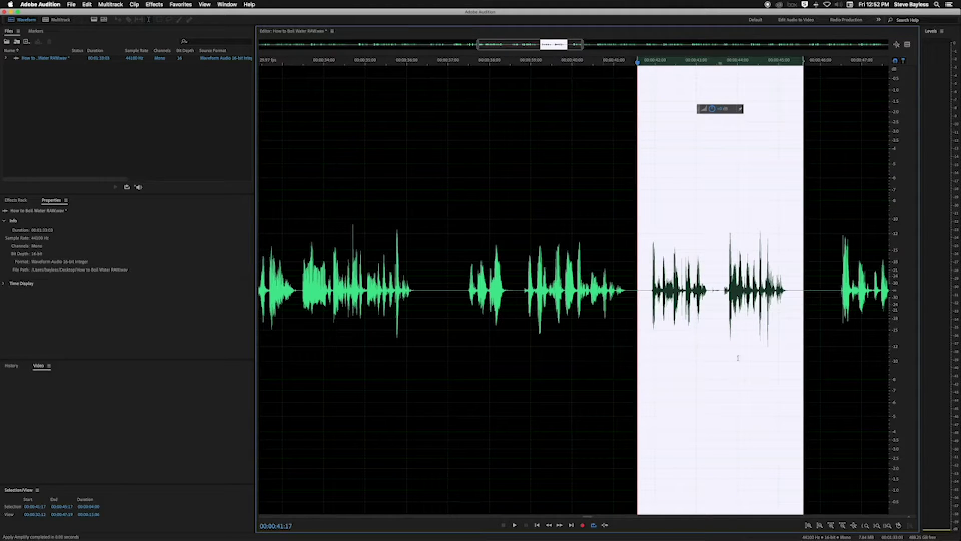
Play from 00:00:40:06 through the newly amplified speech to check its level
{"action": "left_click", "coordinate": [545, 356]}
{"action": "left_click", "coordinate": [581, 351]}
{"action": "key", "text": "space"}
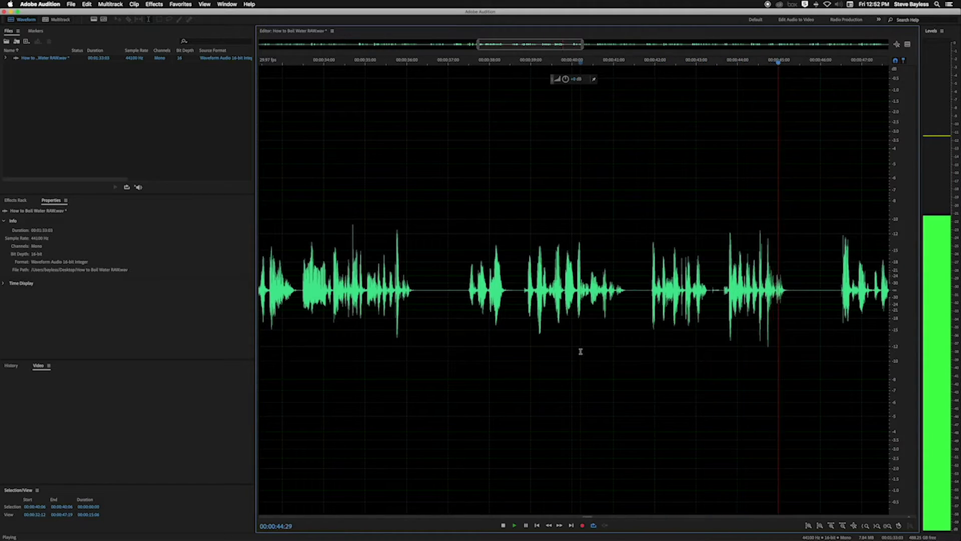
Stop playback and raise the level of the quiet speech from 00:00:53:05 to 00:00:56:05 to match its neighbours
{"action": "key", "text": "space"}
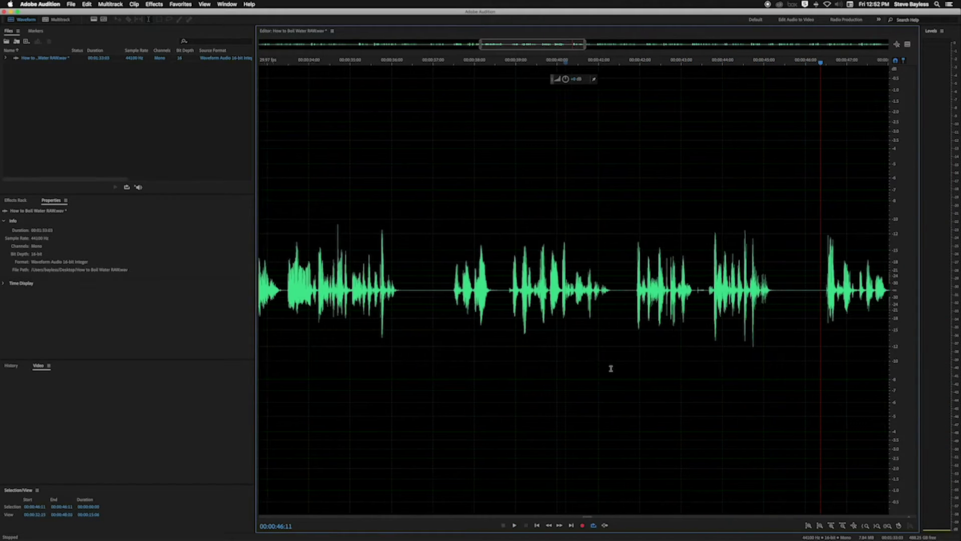
{"action": "scroll", "coordinate": [610, 368], "scroll_direction": "right", "scroll_amount": 10}
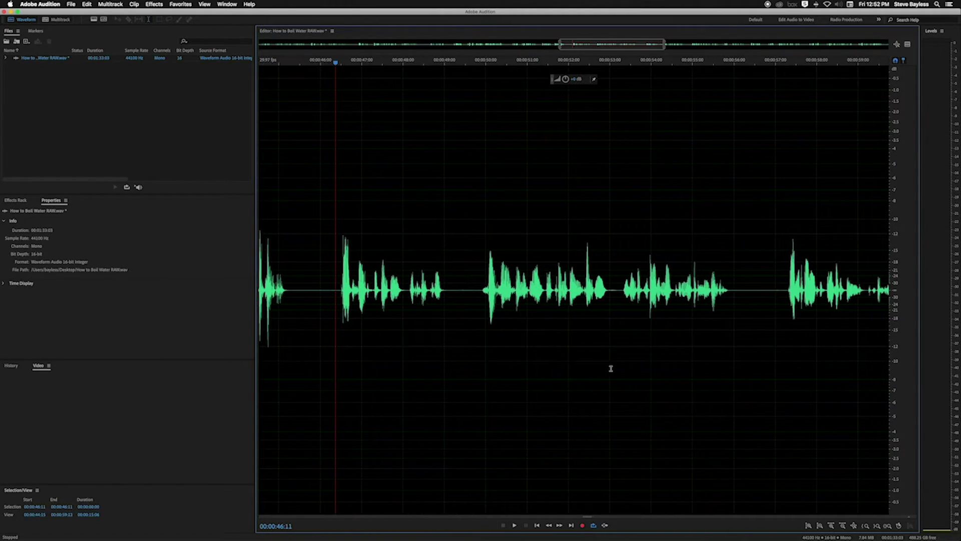
{"action": "left_click_drag", "start_coordinate": [738, 339], "coordinate": [614, 341]}
{"action": "left_click_drag", "start_coordinate": [678, 108], "coordinate": [694, 108]}
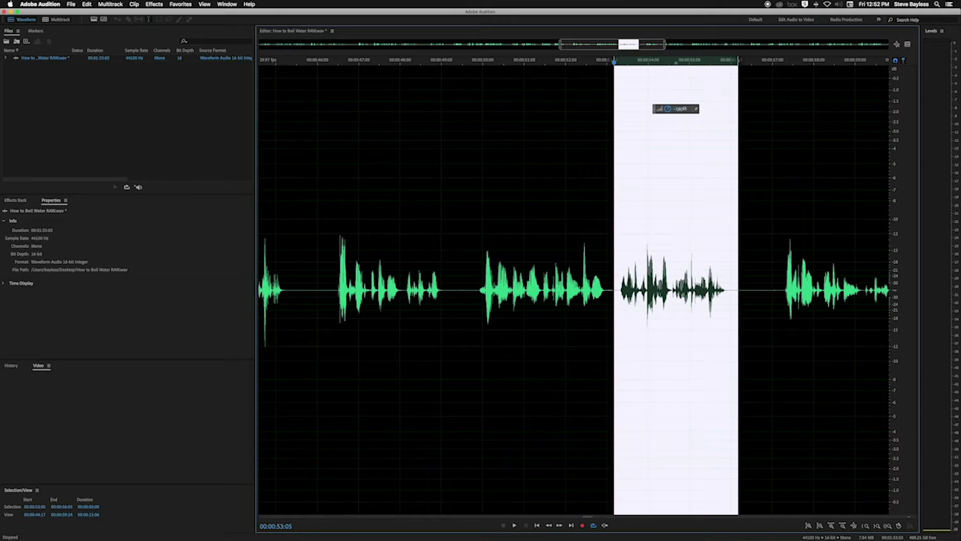
{"action": "left_click", "coordinate": [787, 373]}
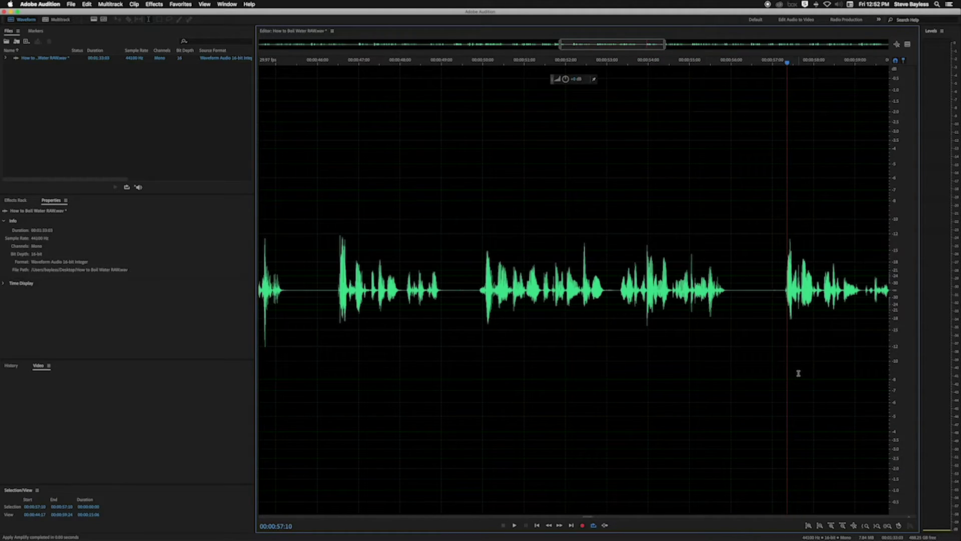
Examine the waveform of the whole narration for even levels, including the fade handles at its start and end
{"action": "key", "text": "minus"}
{"action": "key", "text": "minus"}
{"action": "key", "text": "minus"}
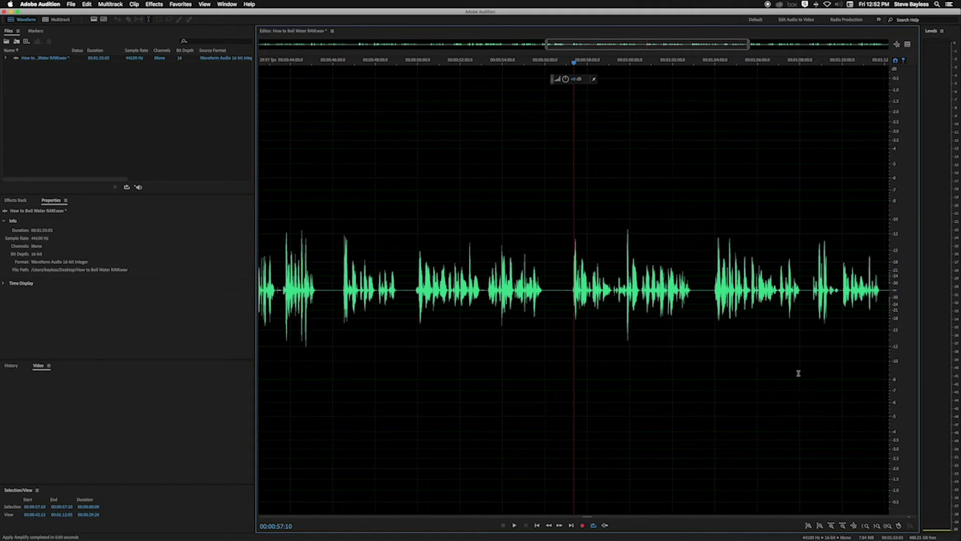
{"action": "key", "text": "minus"}
{"action": "key", "text": "minus"}
{"action": "key", "text": "minus"}
{"action": "key", "text": "minus"}
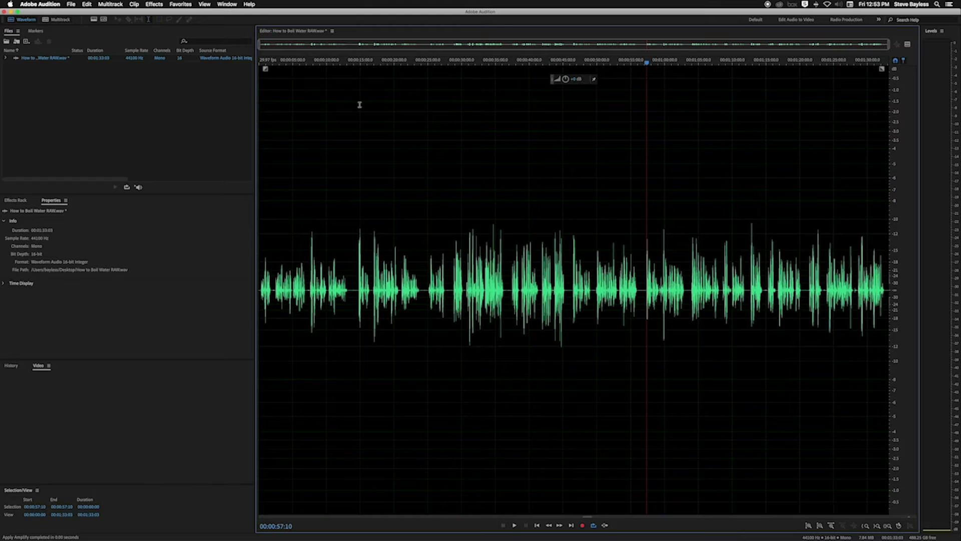
{"action": "mouse_move", "coordinate": [266, 70]}
{"action": "left_mouse_down"}
{"action": "mouse_move", "coordinate": [362, 88]}
{"action": "mouse_move", "coordinate": [264, 69]}
{"action": "left_mouse_up"}
{"action": "mouse_move", "coordinate": [882, 73]}
{"action": "left_mouse_down"}
{"action": "mouse_move", "coordinate": [703, 72]}
{"action": "mouse_move", "coordinate": [885, 69]}
{"action": "left_mouse_up"}
Use Save As to store the edited narration on the Desktop as a 44100 Hz mono, 16-bit Wave PCM file
{"action": "left_click", "coordinate": [70, 4]}
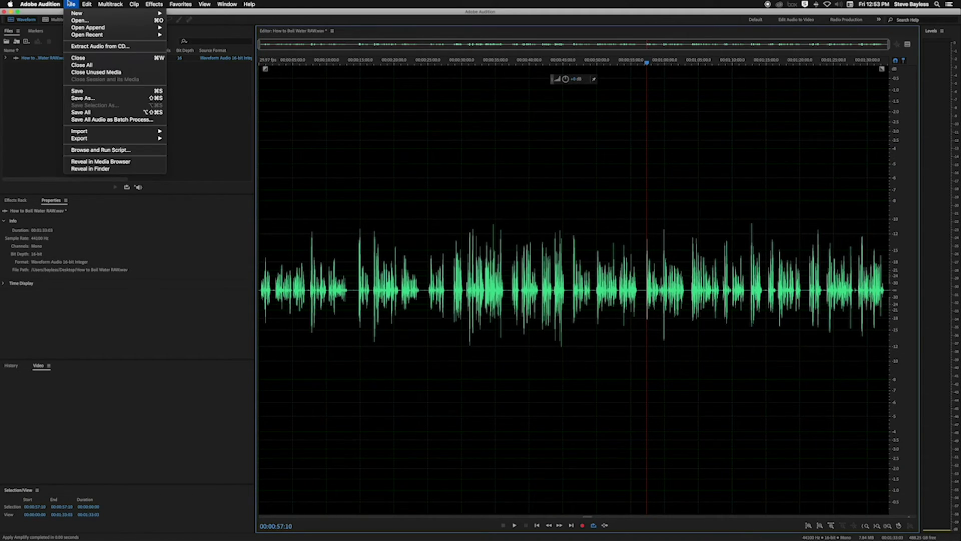
{"action": "left_click", "coordinate": [86, 98]}
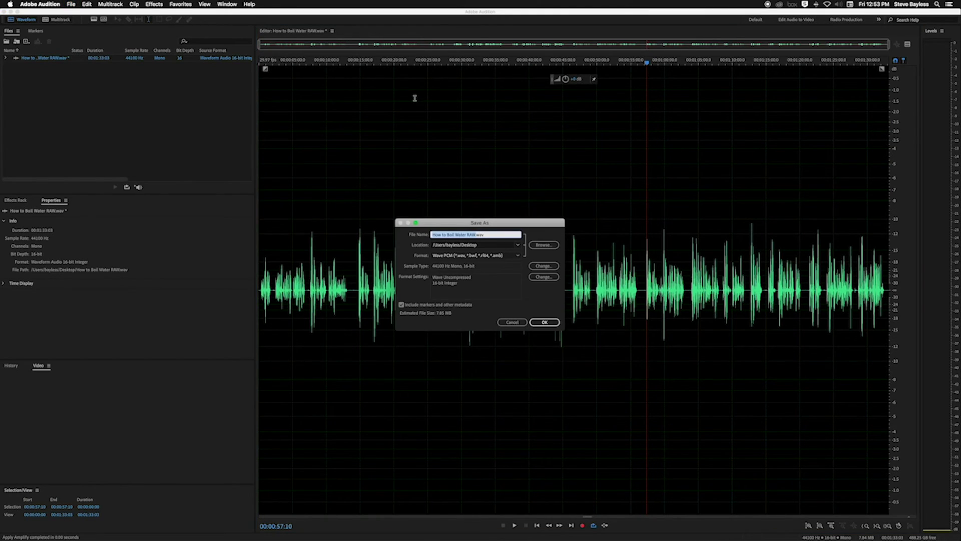
{"action": "left_click", "coordinate": [476, 236]}
{"action": "left_click", "coordinate": [547, 324]}
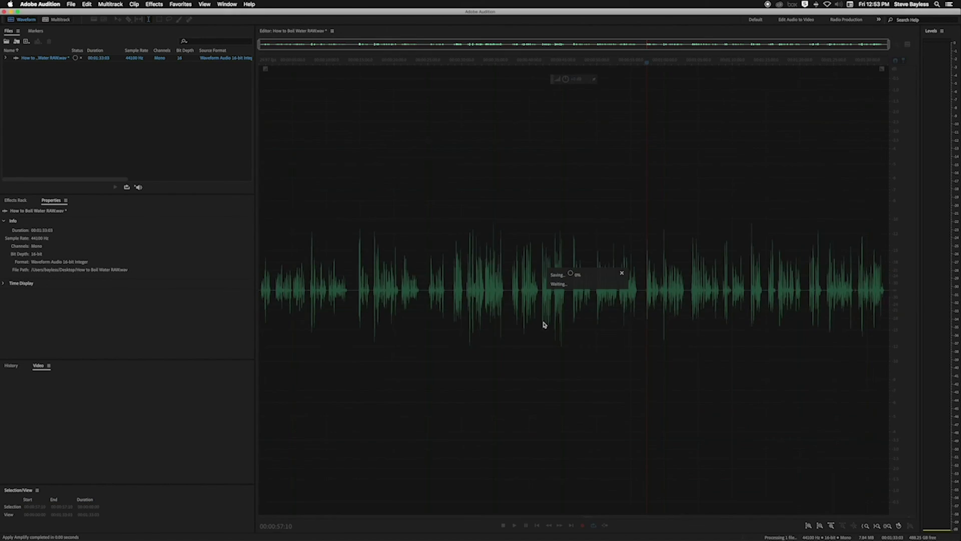